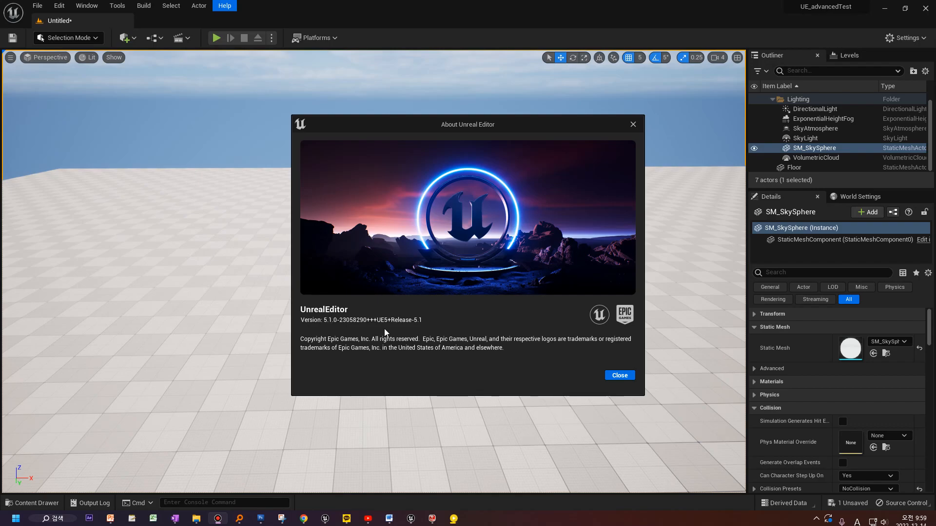
Step: Search the plugin list for Modeling and check whether the Modeling Tools Editor Mode plugin is enabled
click(616, 378)
right_drag(464, 376, 387, 307)
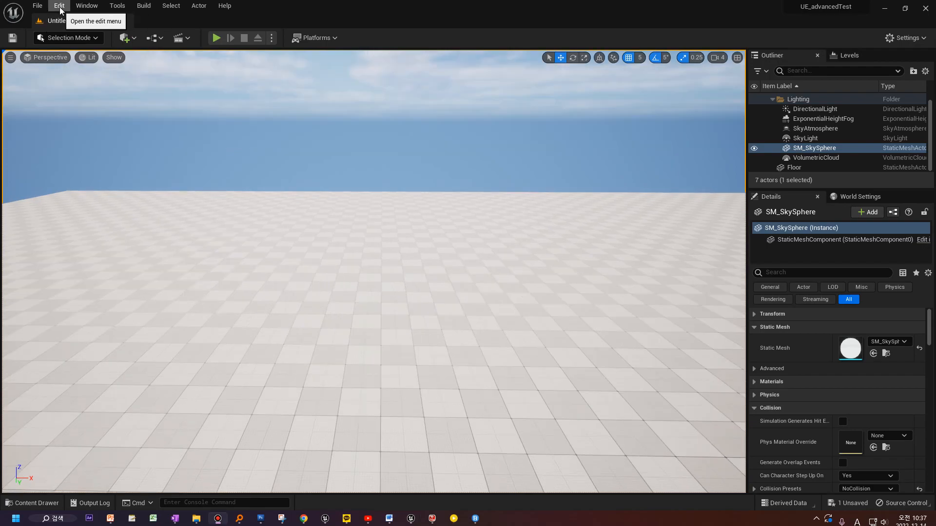
click(59, 6)
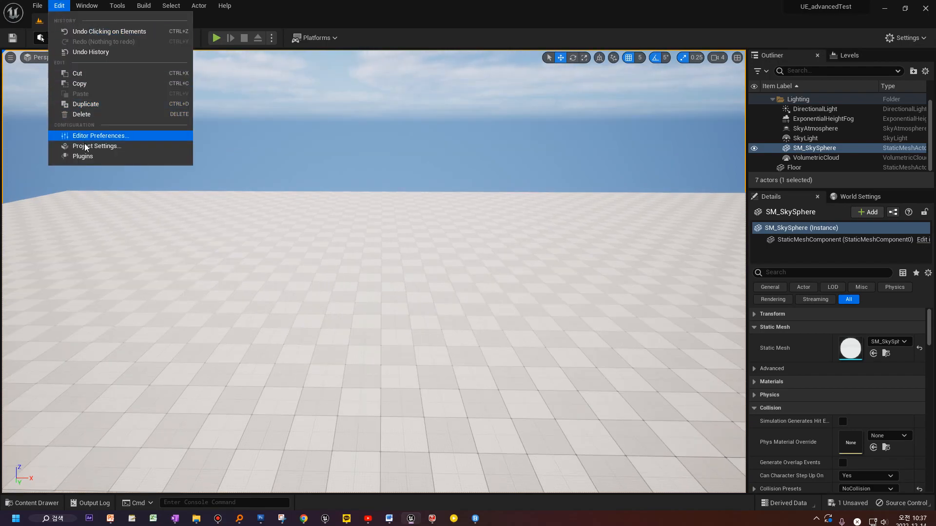
click(81, 158)
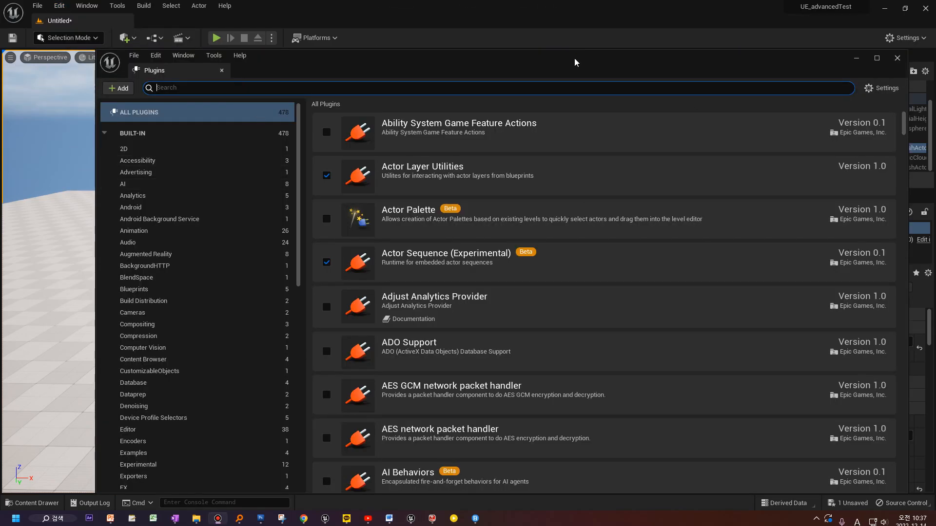
click(221, 86)
text(Modeldin)
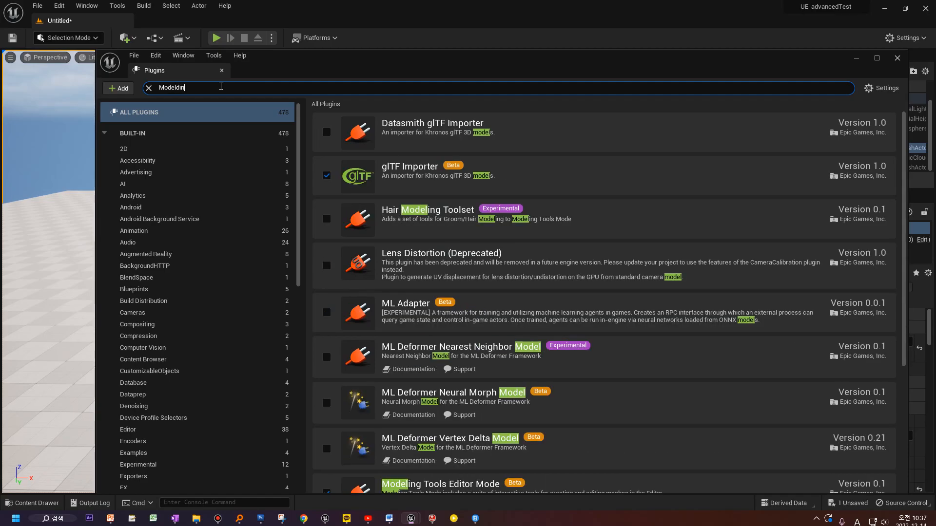
key(BackSpace)
key(BackSpace)
key(BackSpace)
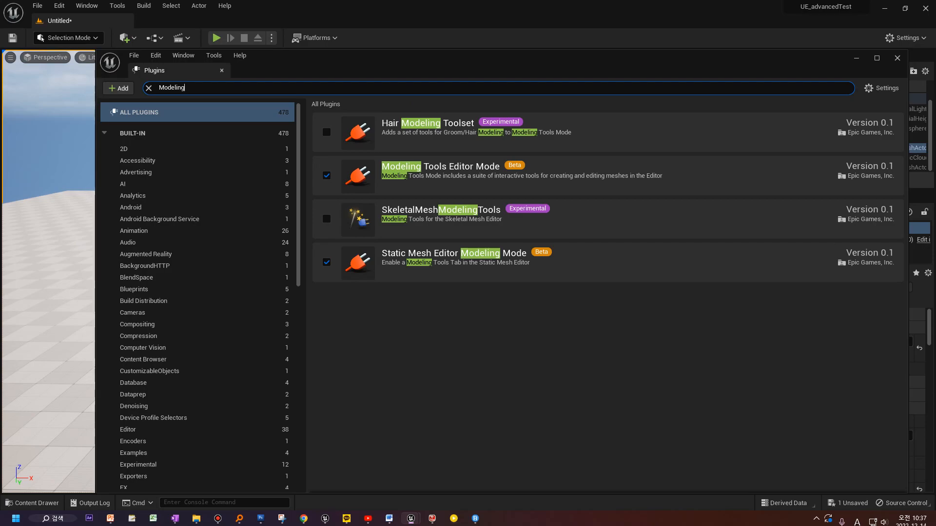
click(443, 169)
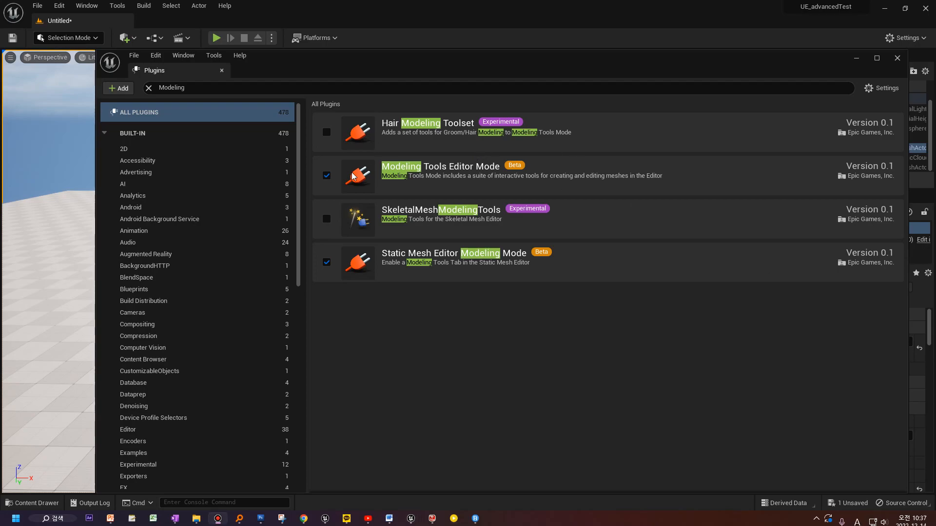
click(897, 58)
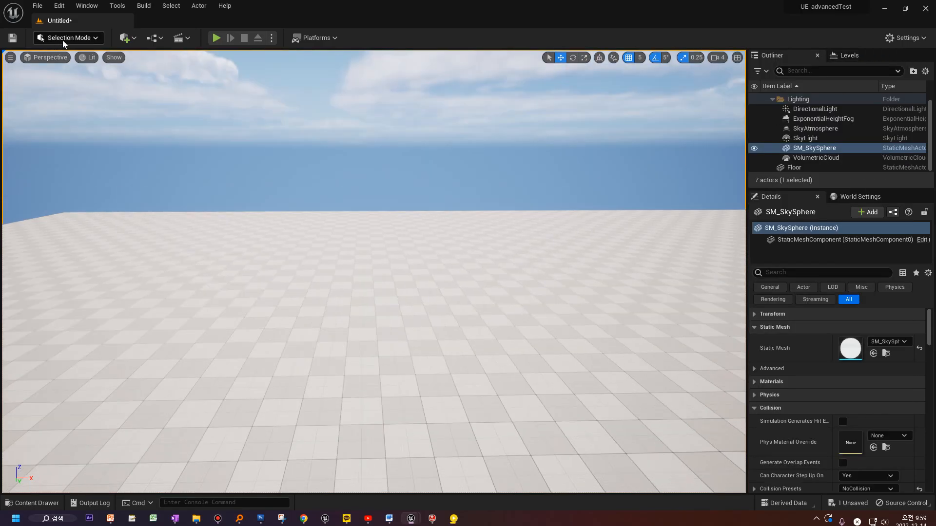
Step: Switch the level editor from Selection mode to Modeling mode
click(73, 39)
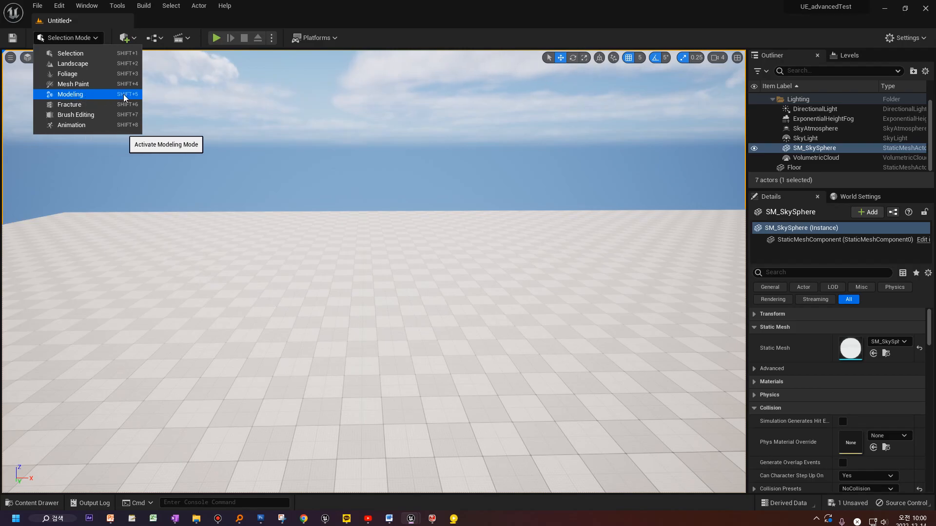
click(77, 96)
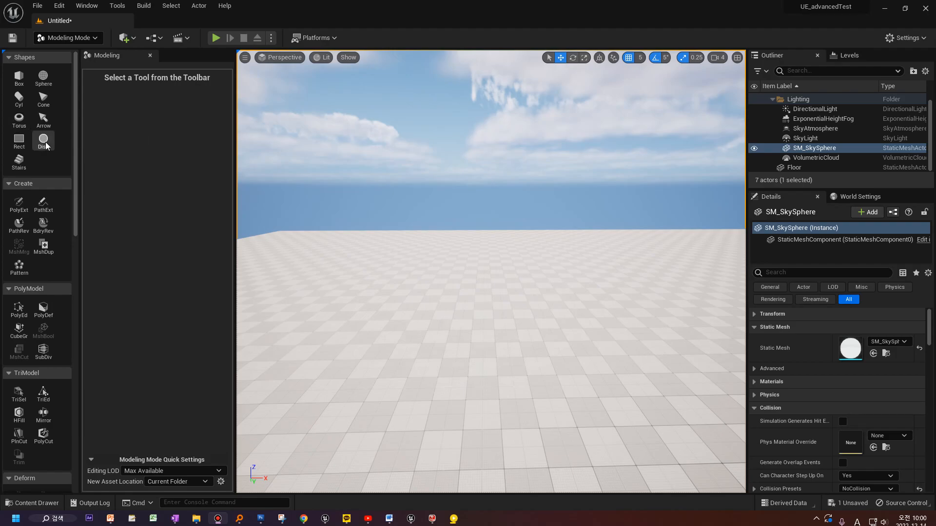
click(19, 162)
click(480, 361)
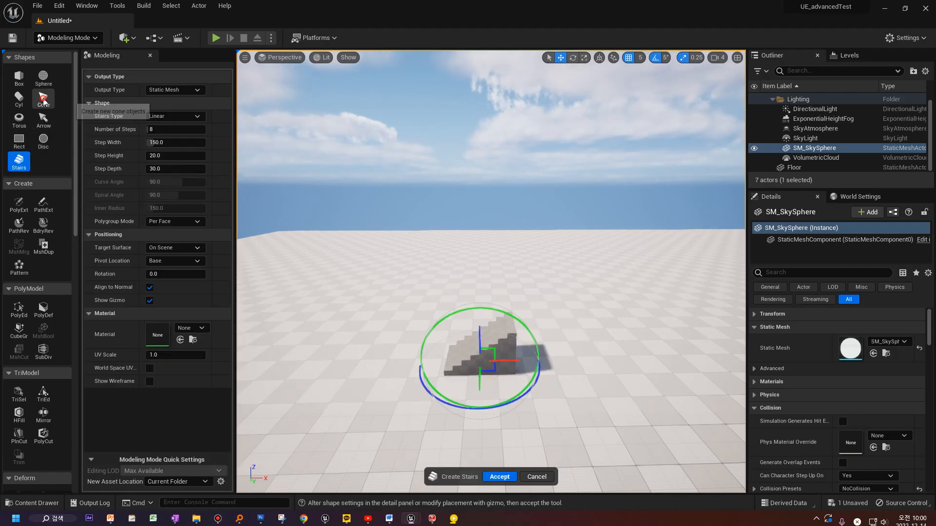
click(44, 98)
click(723, 409)
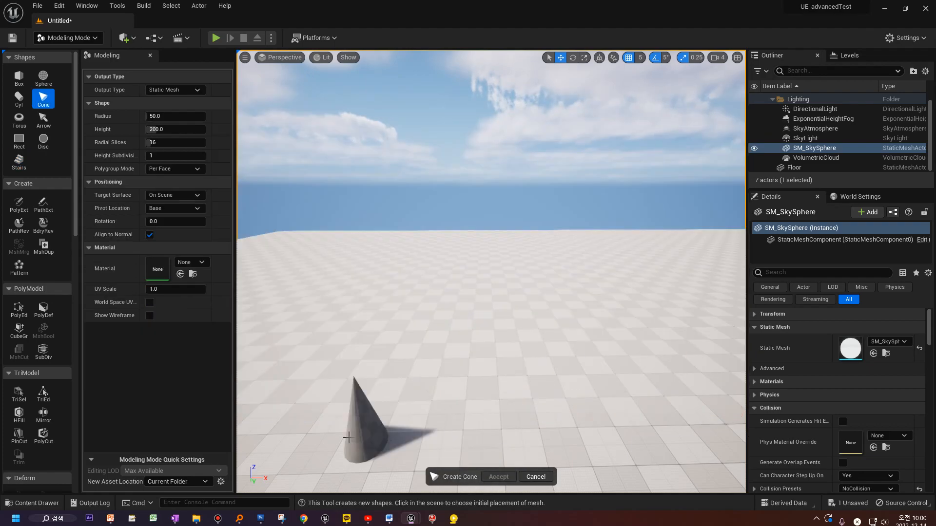
click(502, 354)
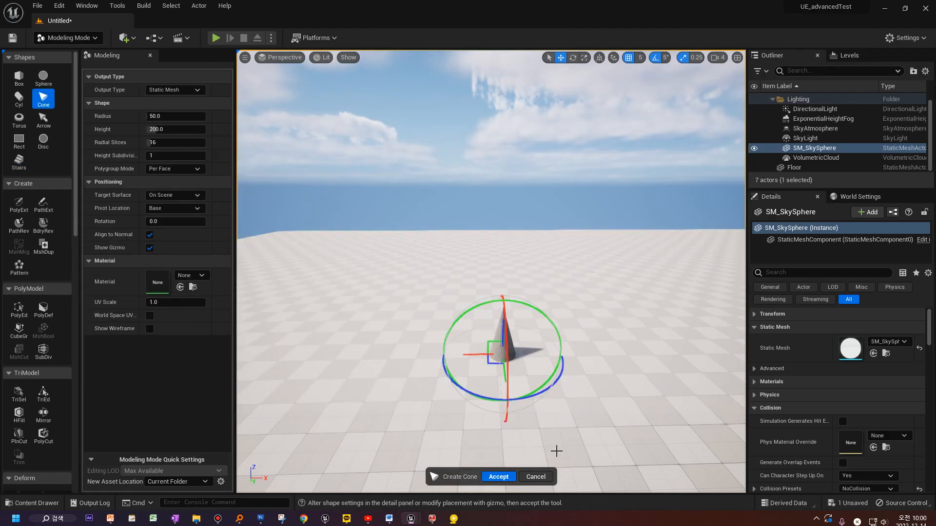
click(536, 476)
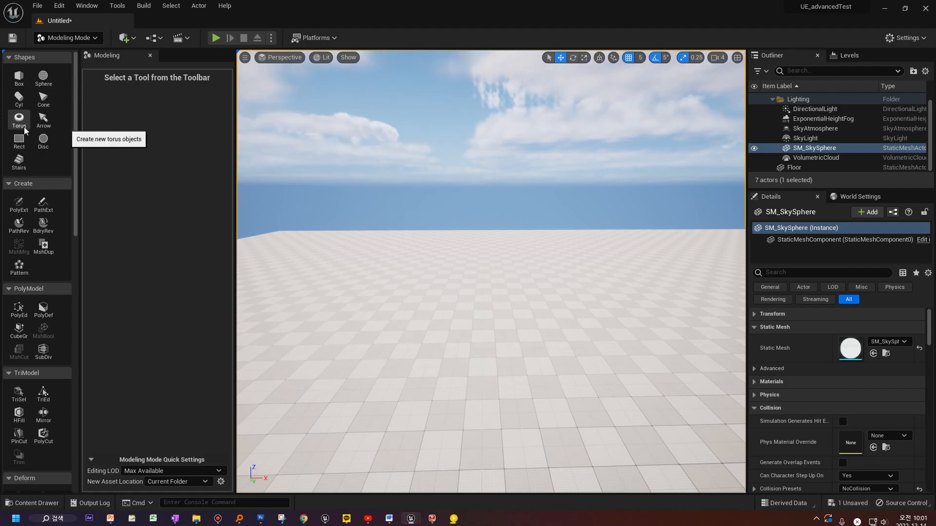
Step: Open the Modeling Mode plugin section of the Project Settings
click(58, 7)
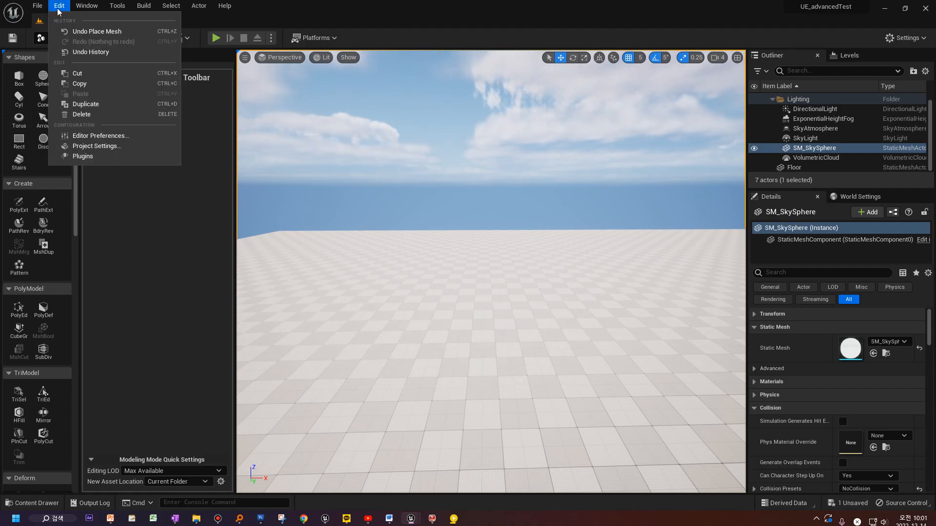
click(90, 146)
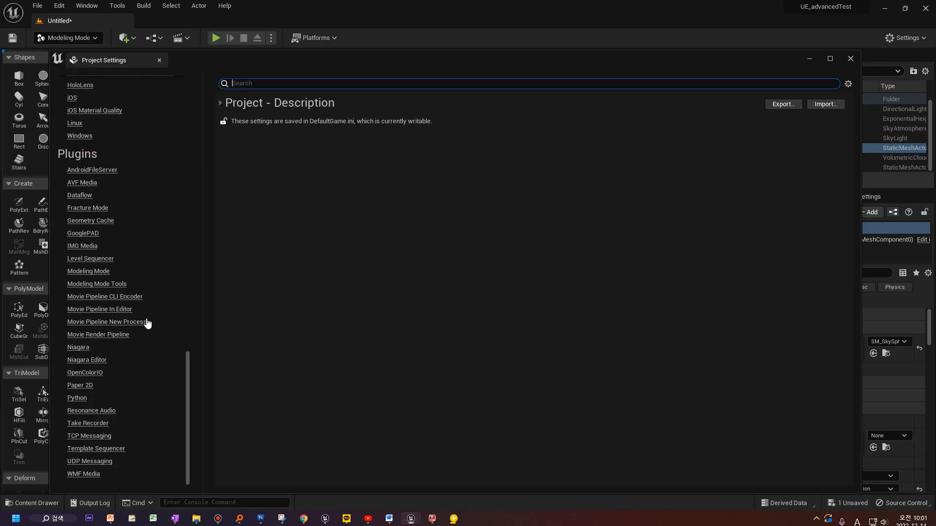
scroll(151, 341, up, 3)
scroll(160, 337, down, 3)
click(89, 272)
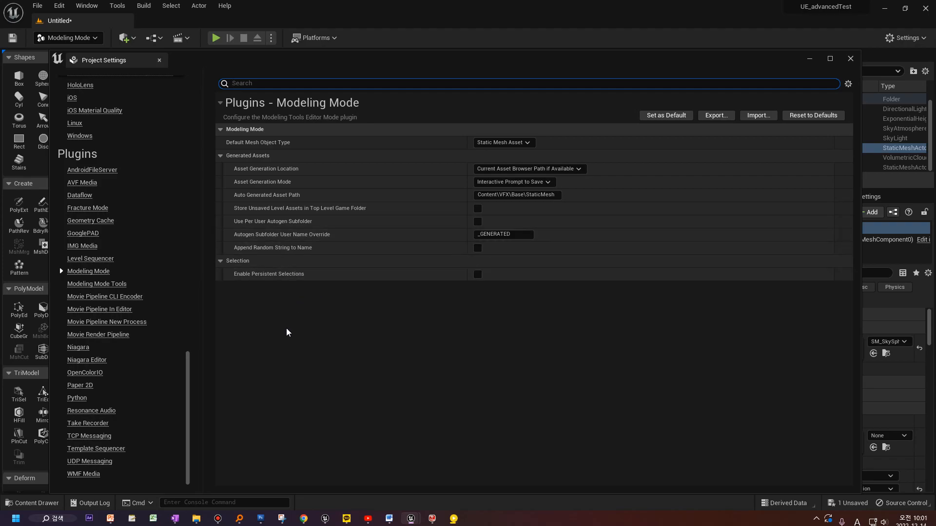
Step: Set Asset Generation Location to Auto Generated World Relative Asset Path and Asset Generation Mode to Auto Generate But Do Not Autosave
click(560, 169)
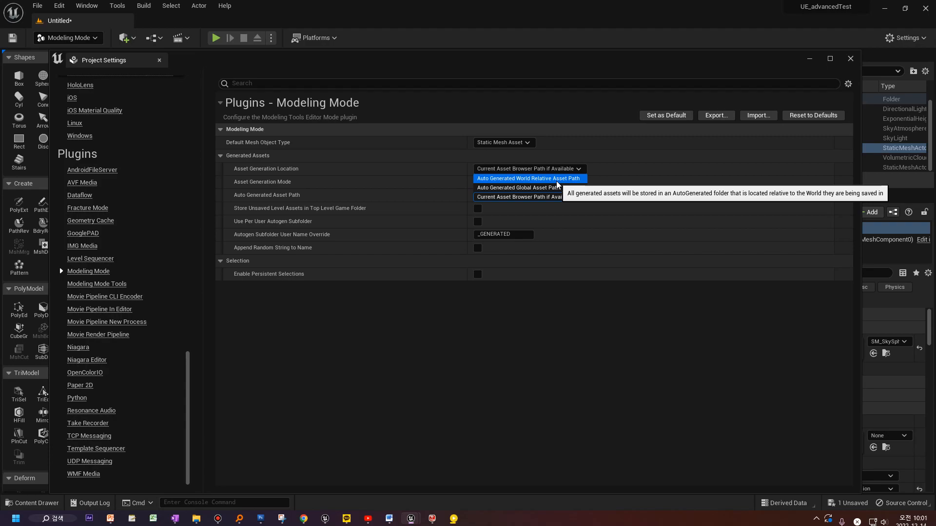
click(556, 179)
click(538, 182)
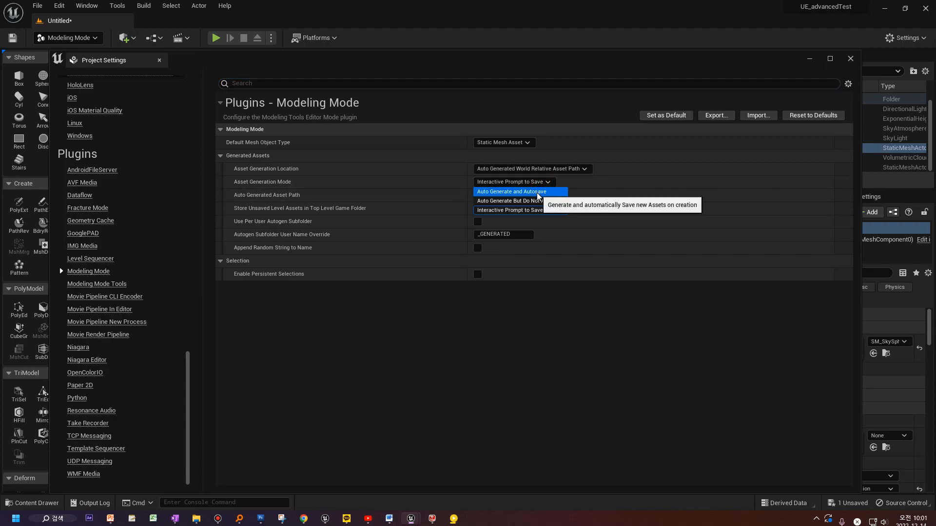
click(535, 201)
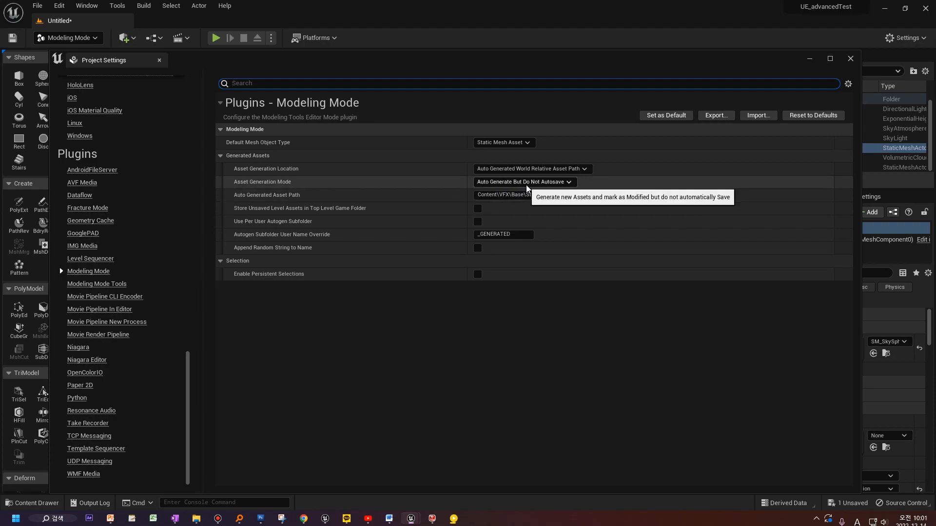
click(552, 195)
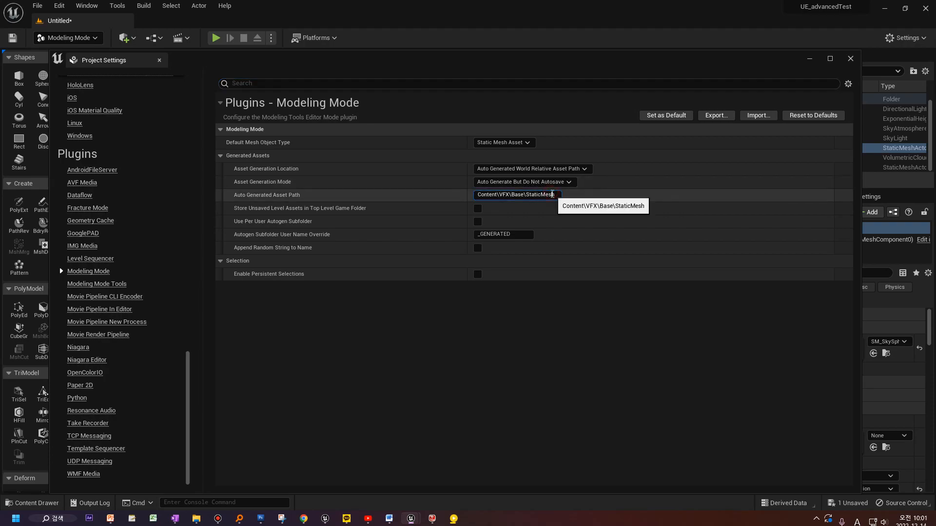
click(482, 235)
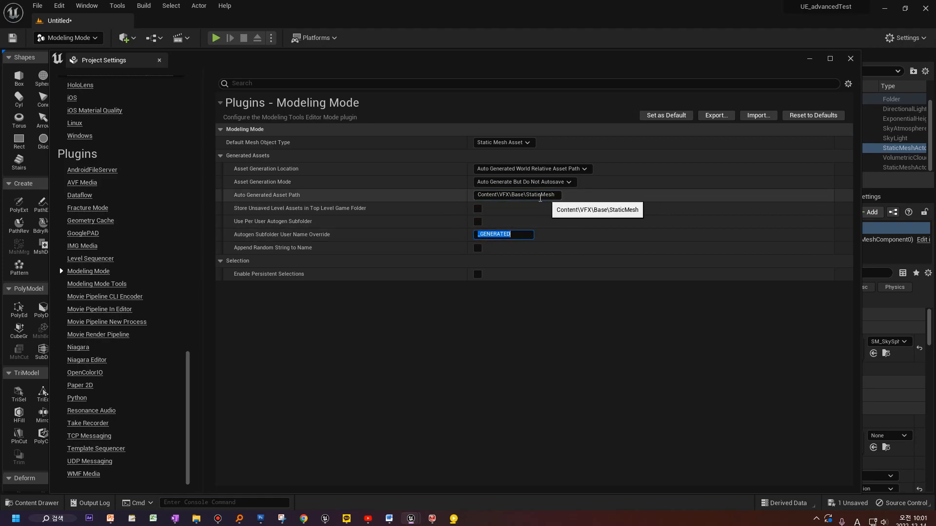
Step: Set Asset Generation Location to Current Asset Browser Path if Available and Asset Generation Mode to Interactive Prompt to Save
click(527, 169)
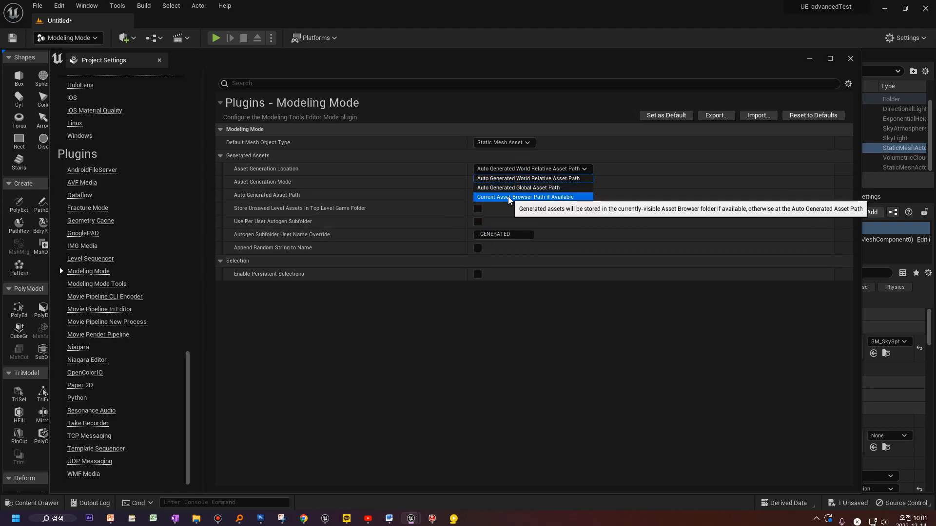
click(508, 197)
click(510, 182)
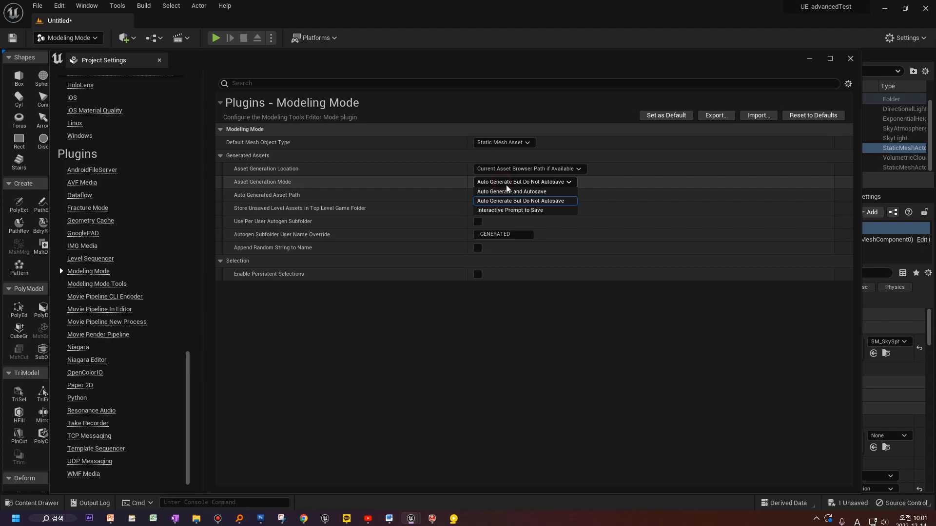
click(510, 211)
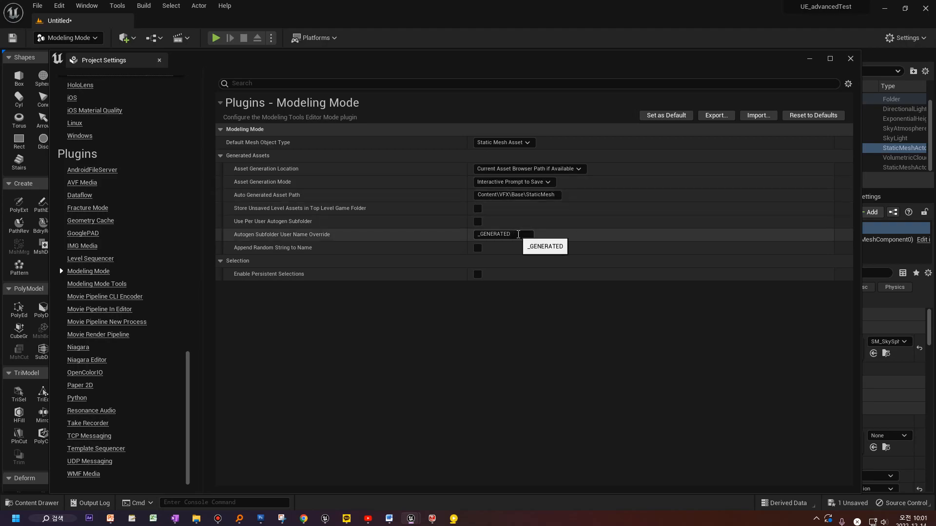
Step: Review the Generated Assets options and compare the Auto Generated Asset Path with the StaticMesh folder under VFX/Base in the project content
click(518, 235)
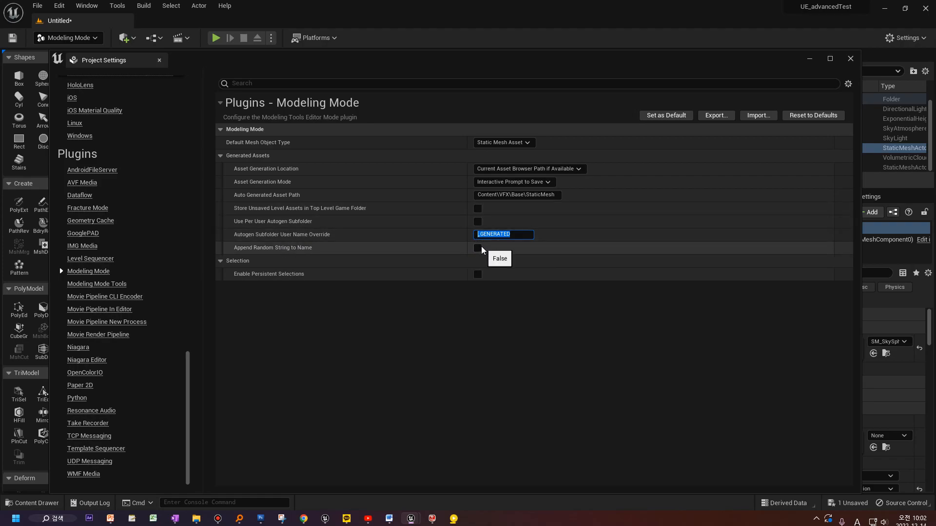
click(494, 169)
click(475, 174)
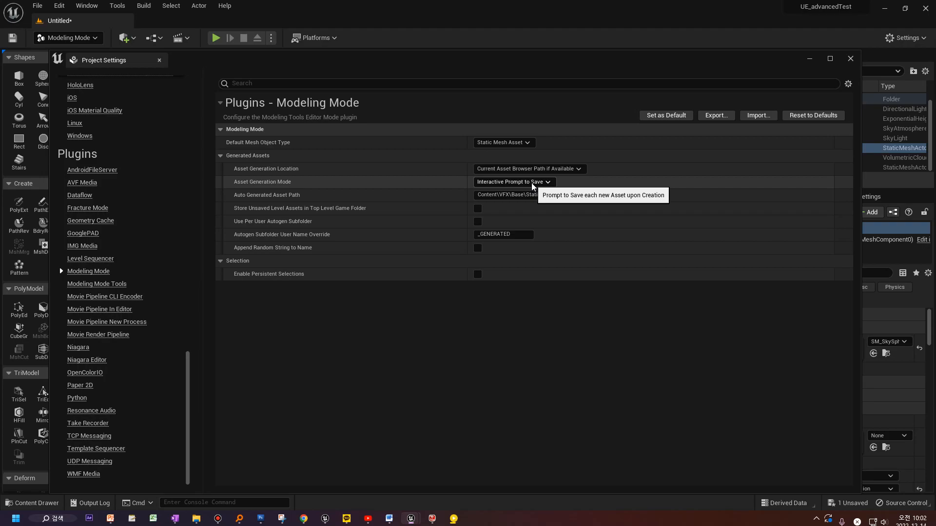
click(514, 195)
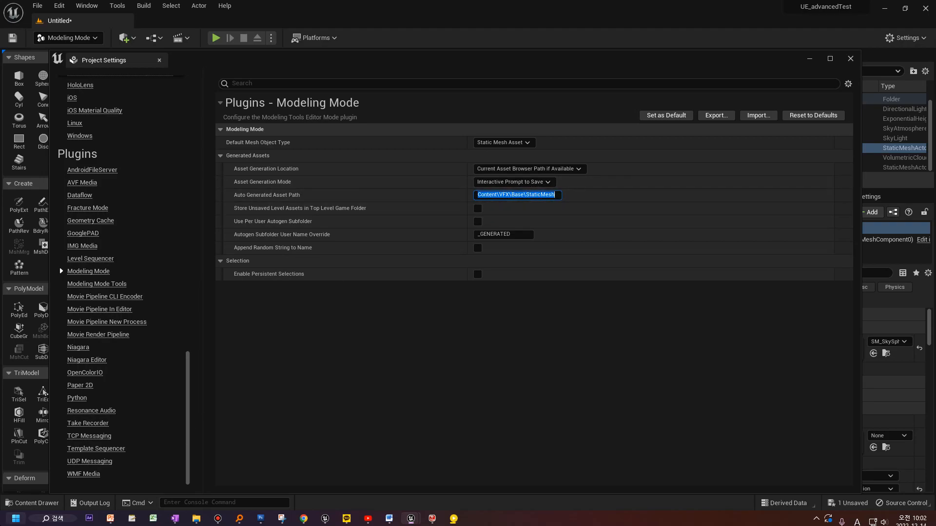
click(32, 503)
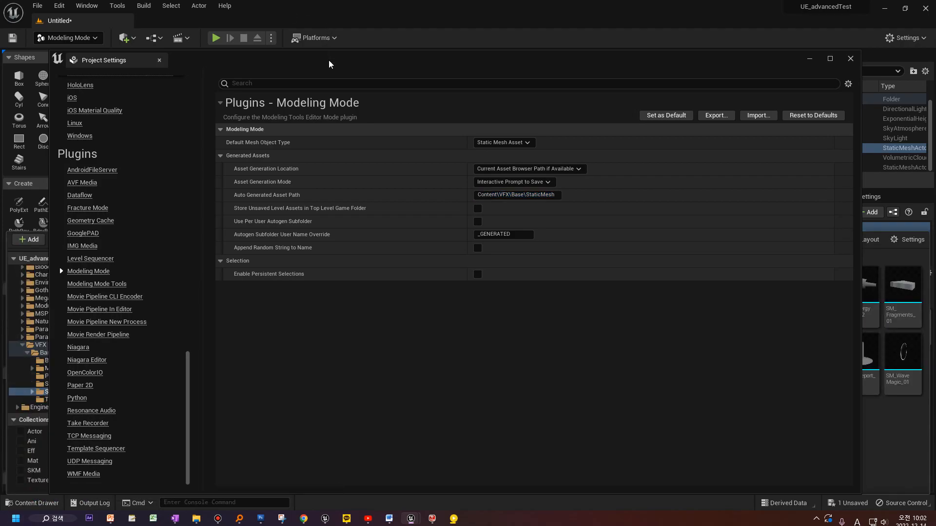
drag(329, 65, 486, 64)
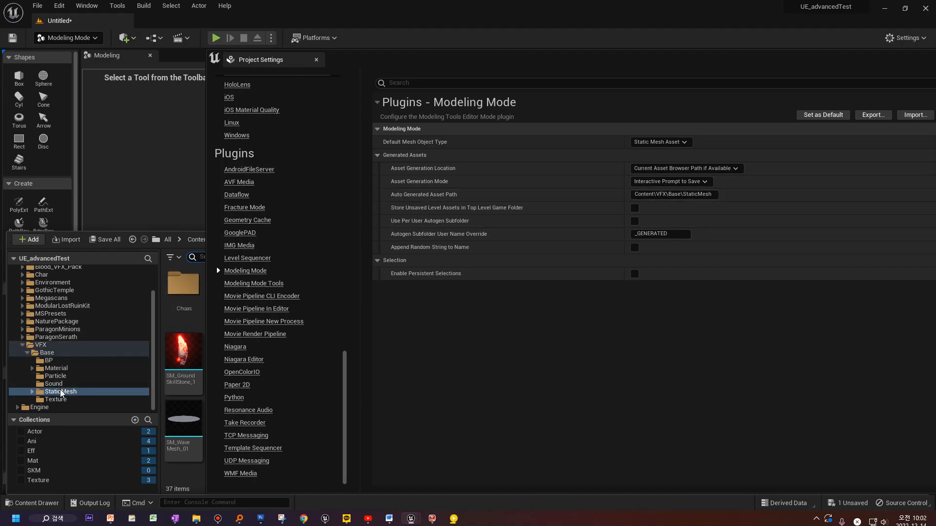
click(702, 194)
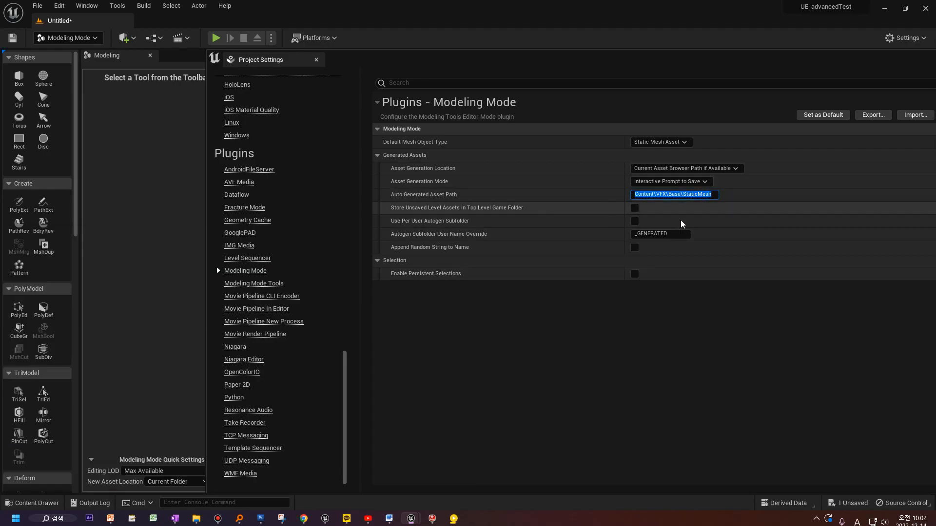
click(655, 95)
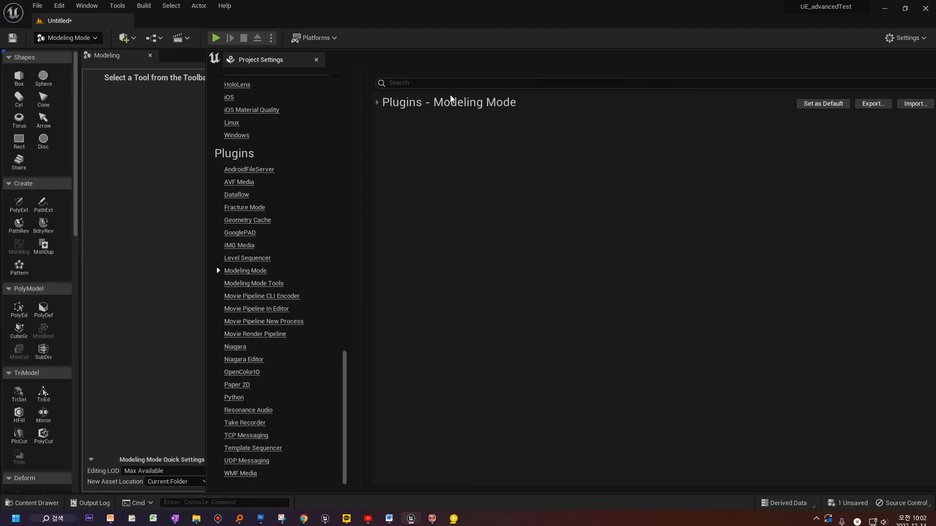
click(376, 107)
drag(509, 60, 399, 59)
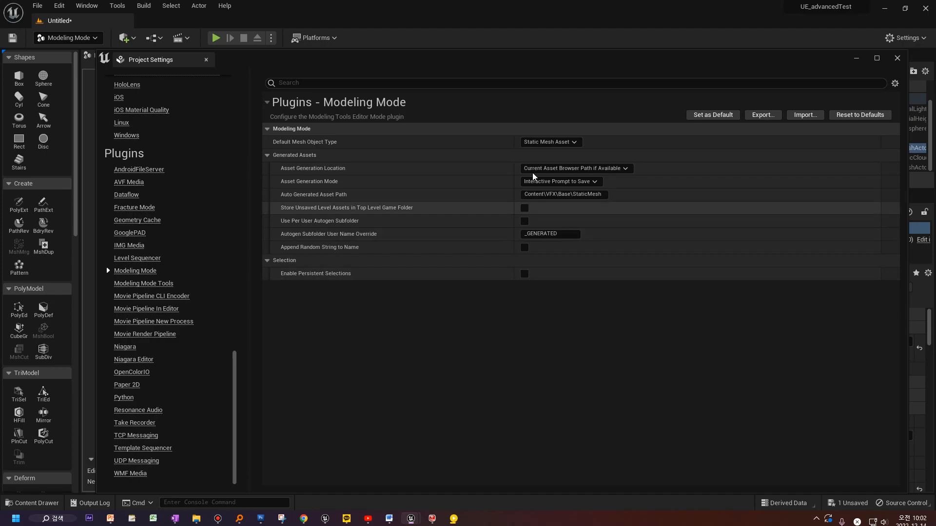
click(570, 99)
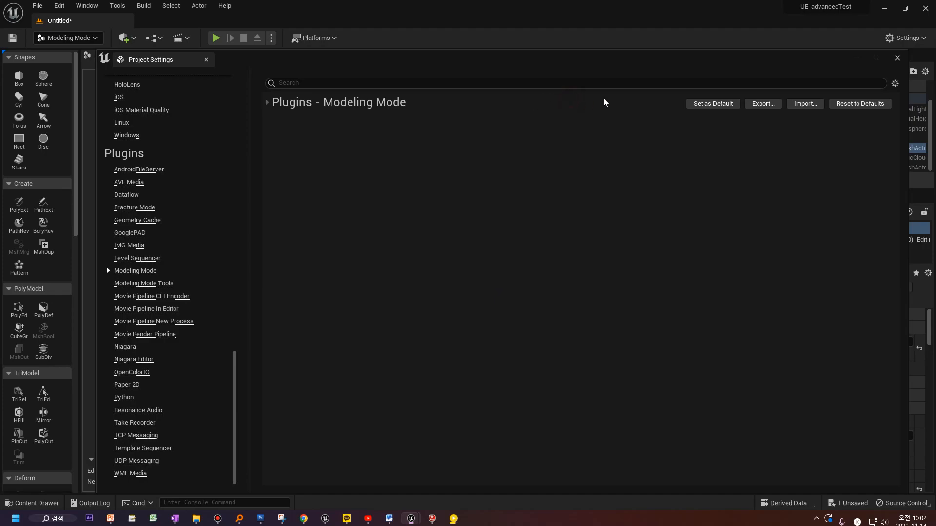
click(275, 96)
Step: Close the Project Settings and start creating a rectangle shape
click(898, 59)
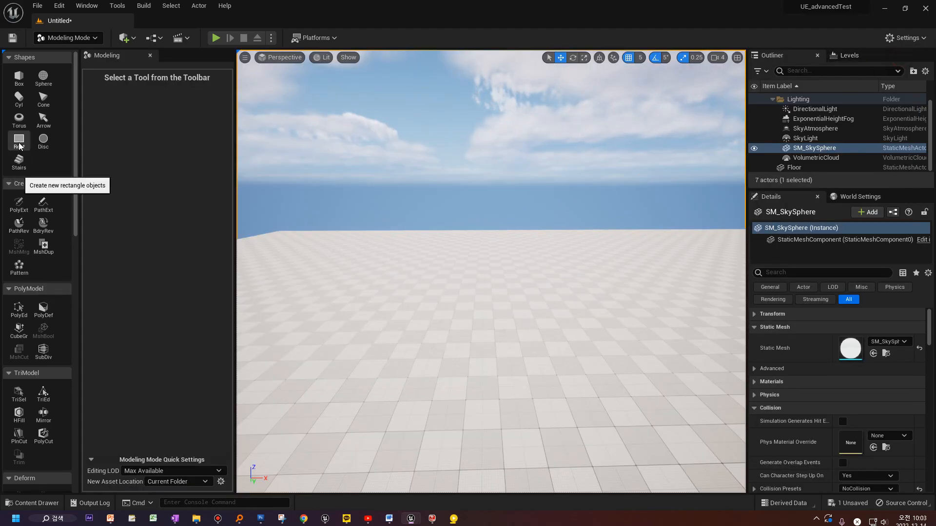
click(20, 142)
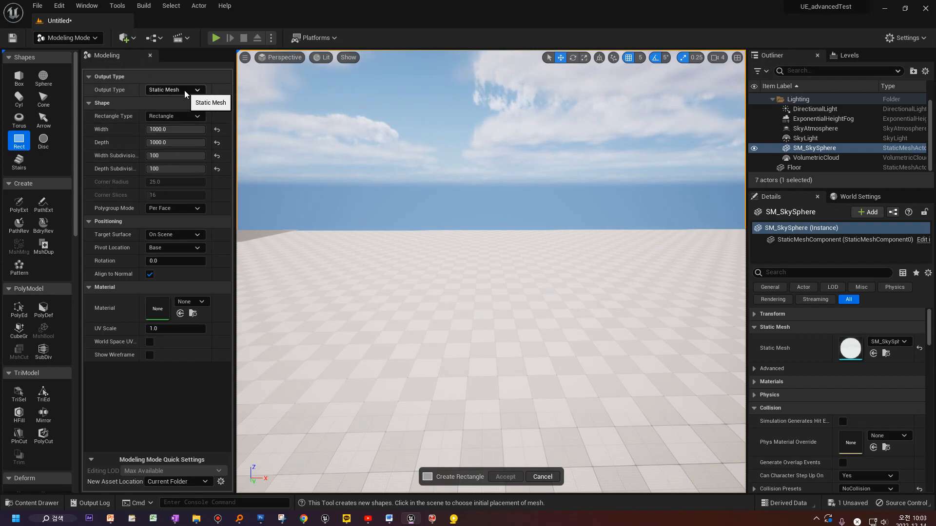
Step: Set Default Mesh Object Type to Static Mesh Asset in the project's Modeling Mode plugin settings, and close the settings
click(59, 6)
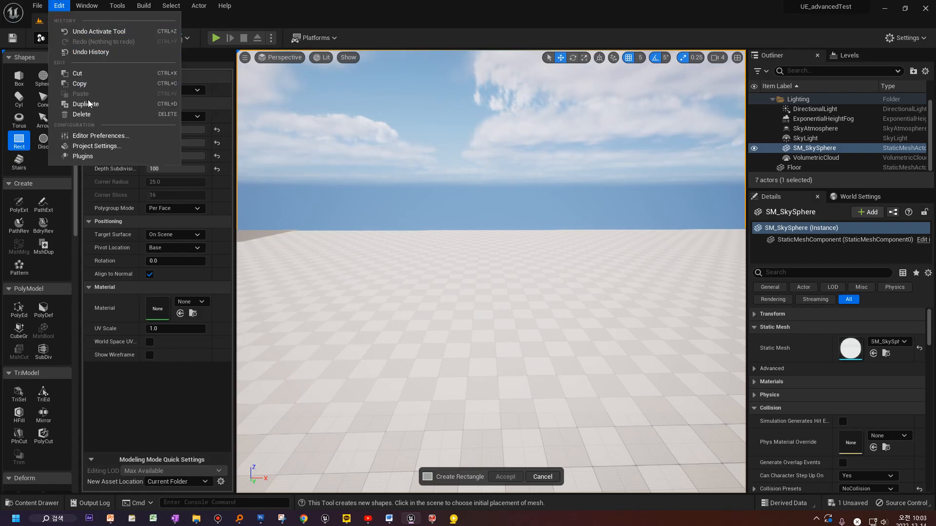
click(96, 146)
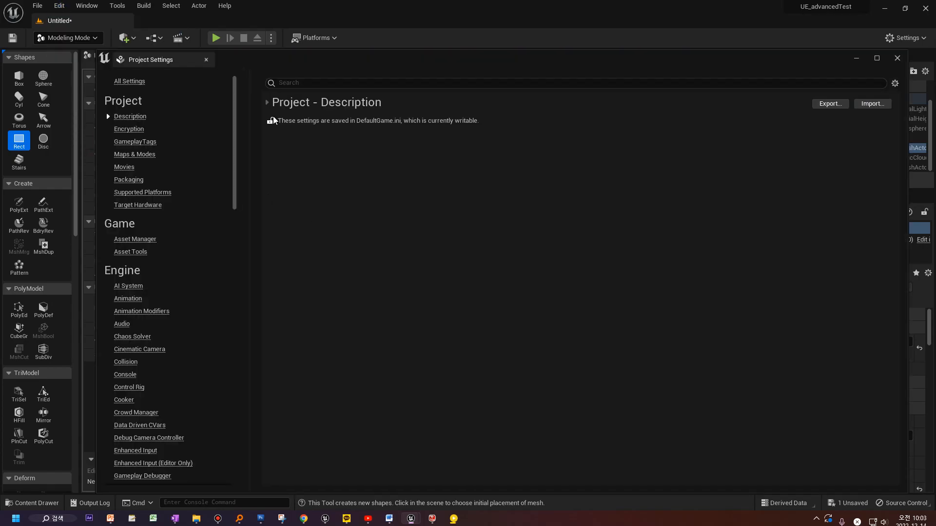
scroll(124, 270, down, 15)
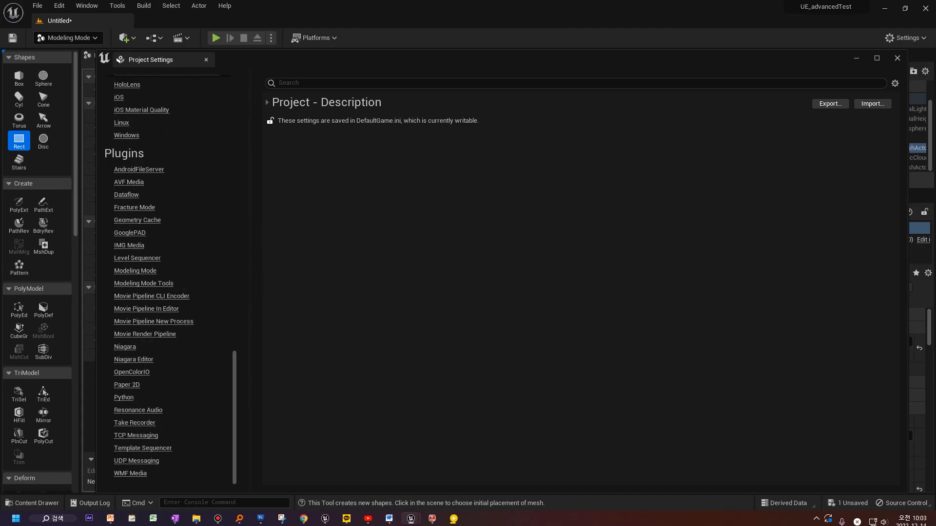
click(135, 270)
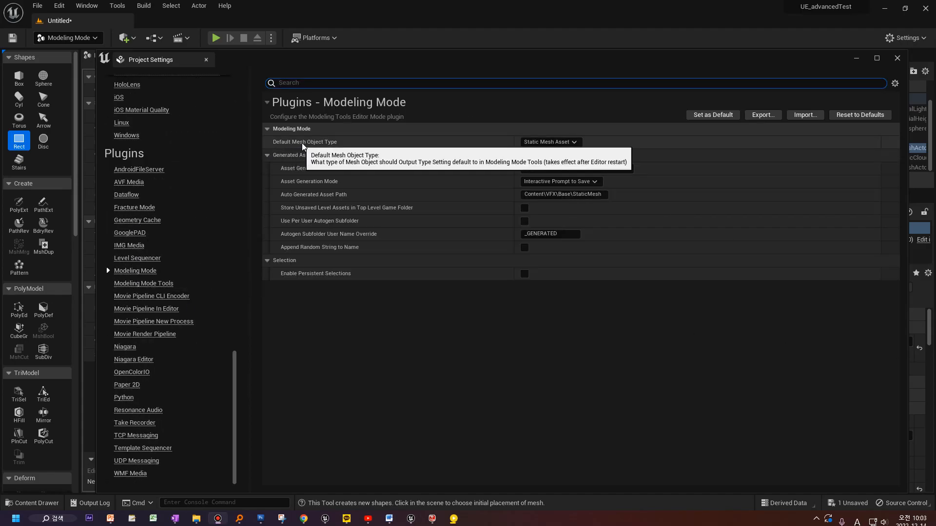
click(574, 143)
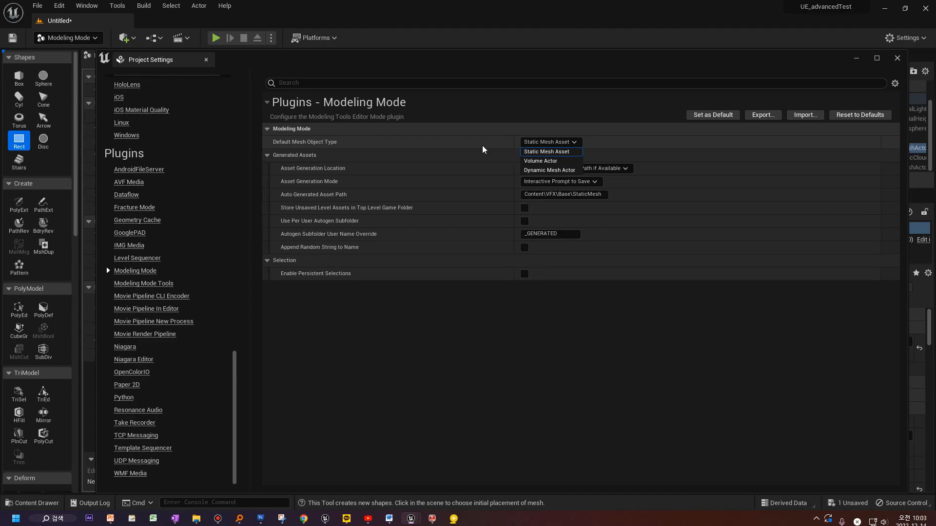
click(564, 151)
click(567, 142)
click(546, 152)
click(898, 58)
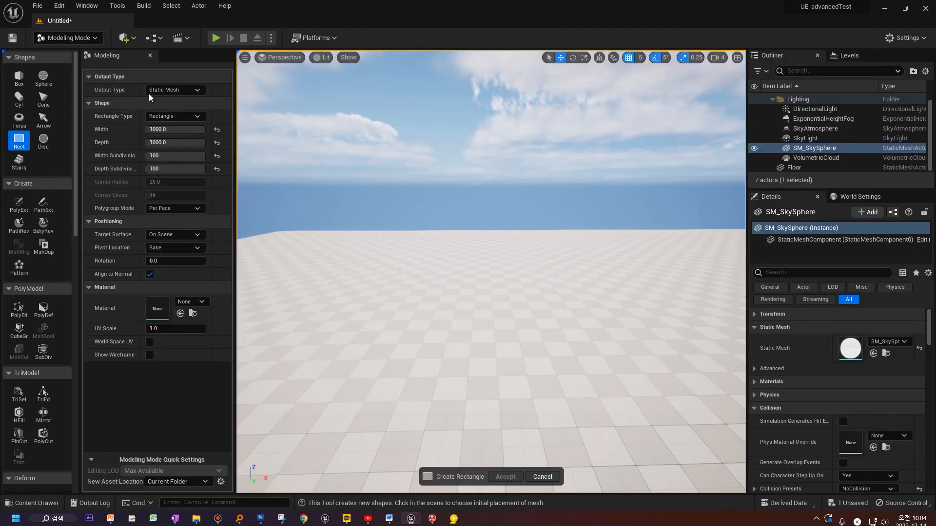
Step: Collapse the rectangle's Output Type section and widen the property name column to fit the full subdivision labels
click(180, 92)
click(183, 78)
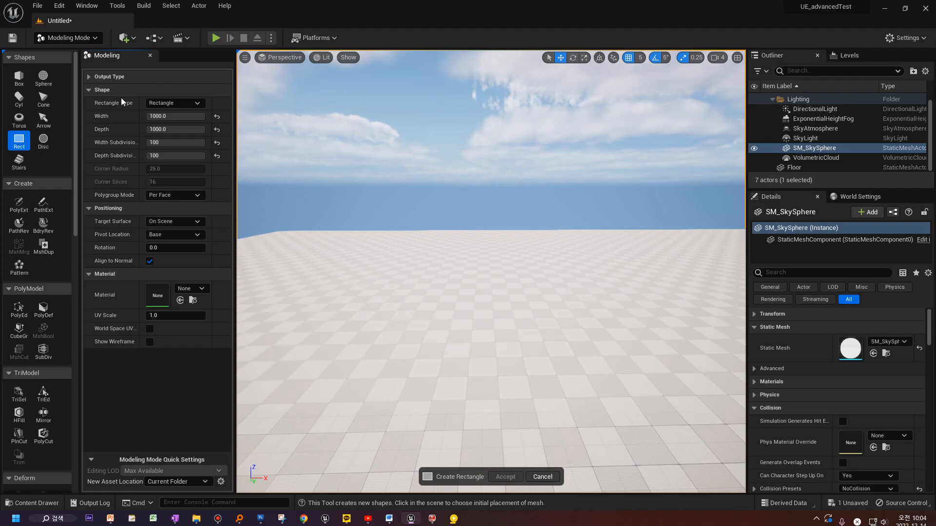
click(93, 116)
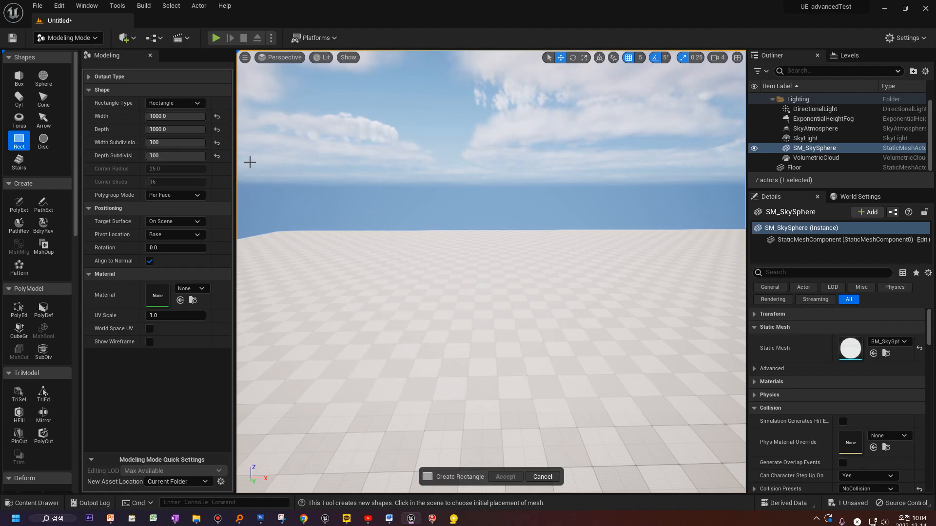
click(166, 115)
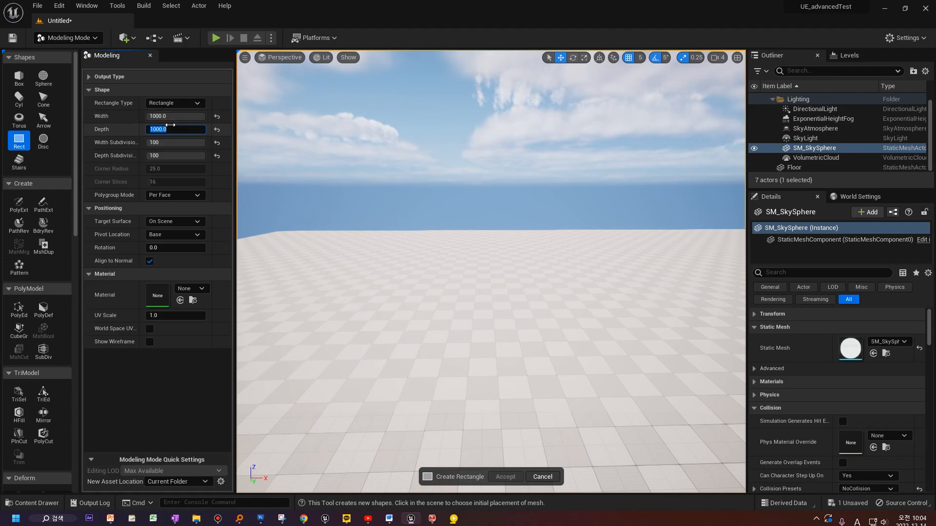
click(176, 130)
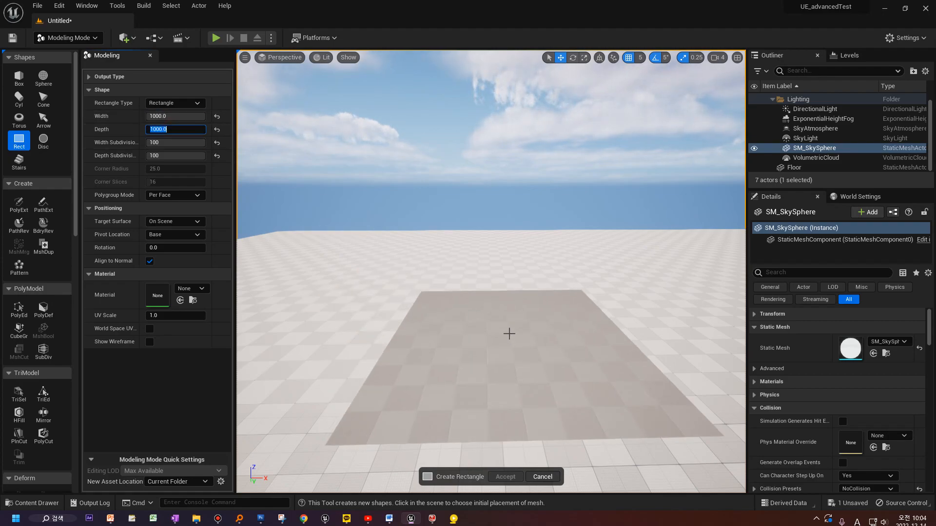
click(114, 151)
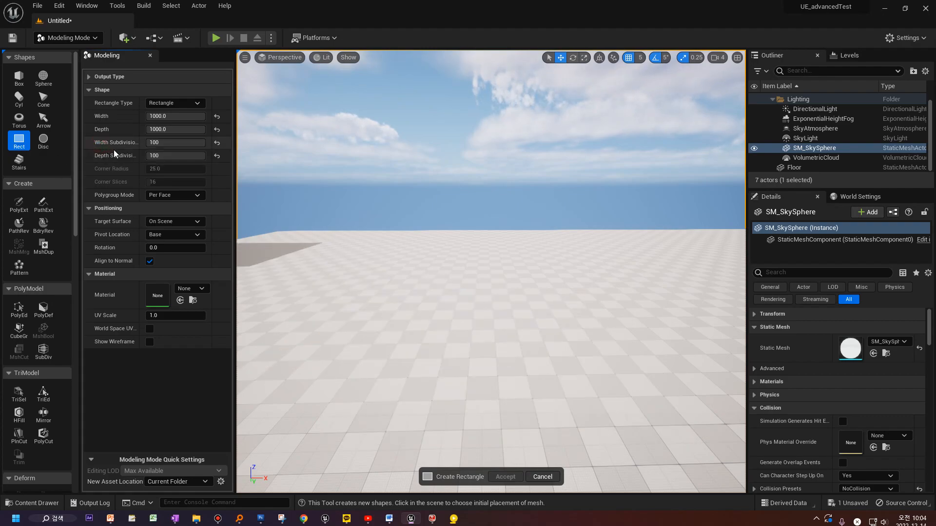
drag(141, 147, 158, 148)
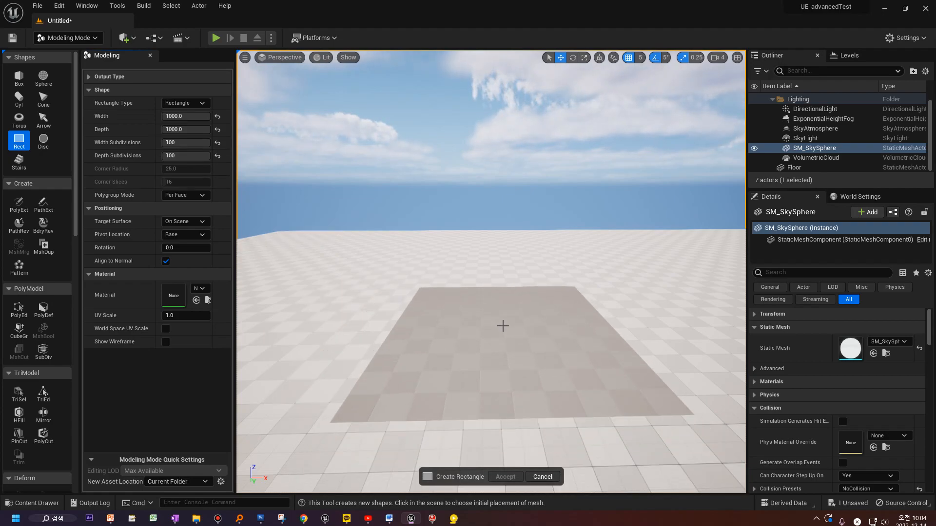
Step: Set the rectangle's Width Subdivisions and Depth Subdivisions to 1 and examine the preview's four corner points
click(184, 142)
text(1)
key(Tab)
text(1)
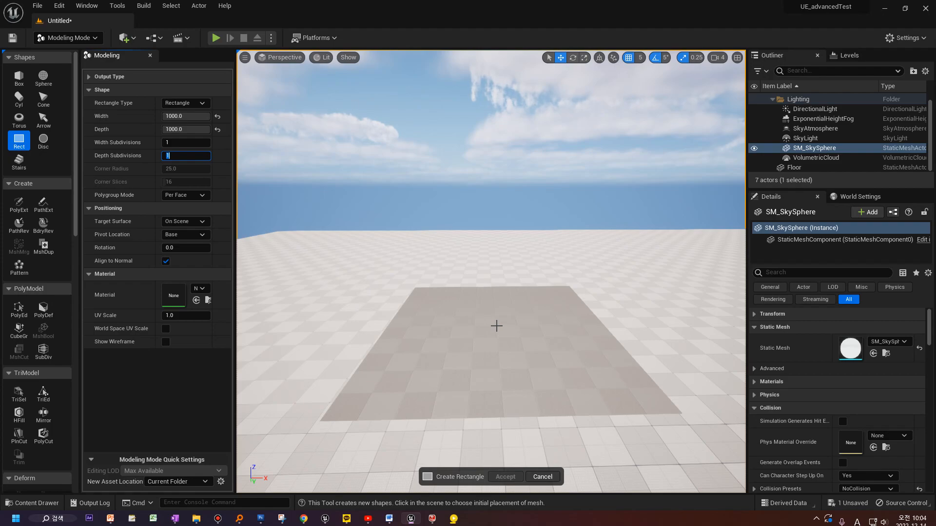
click(497, 326)
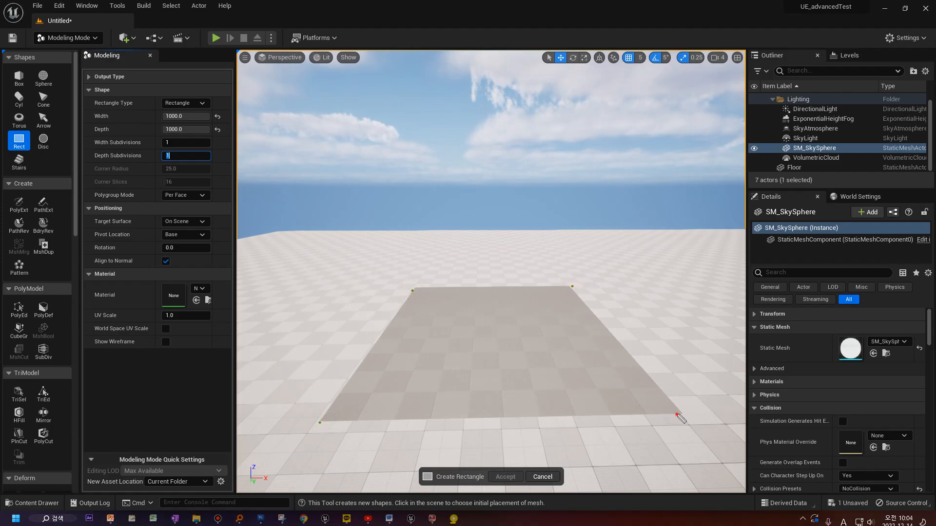
drag(413, 294, 676, 423)
mouse_move(325, 422)
mouse_down()
mouse_move(685, 415)
mouse_move(632, 309)
mouse_move(538, 295)
mouse_move(399, 309)
mouse_move(334, 418)
mouse_up()
key(Escape)
Step: Set the rectangle's Width Subdivisions and Depth Subdivisions to 100
click(180, 144)
text(00)
key(Tab)
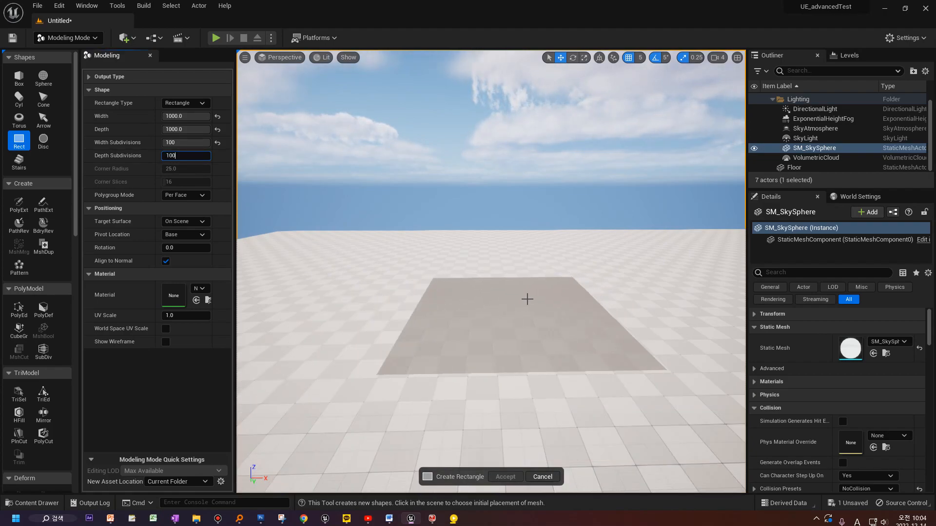
key(Return)
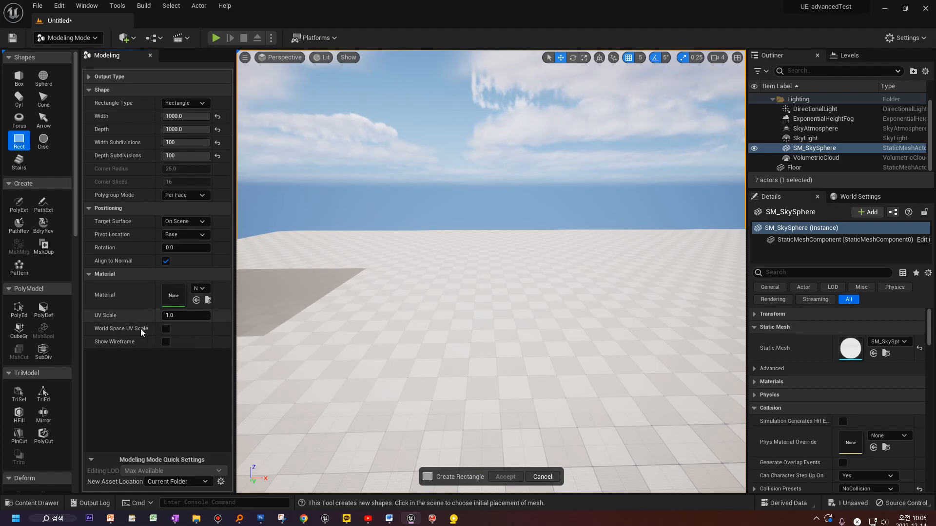
Step: Turn on Show Wireframe for the rectangle and set both its Depth Subdivisions and Width Subdivisions to 10
click(166, 342)
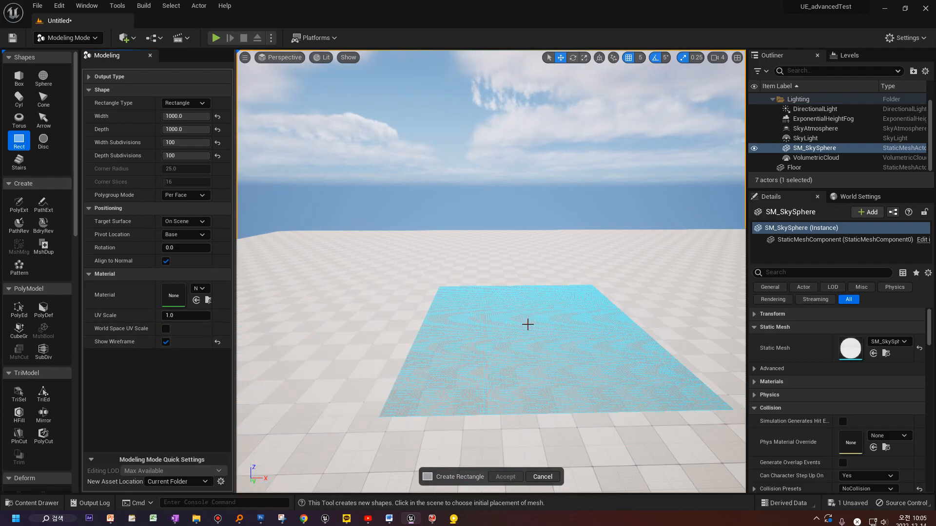
click(185, 156)
text(10)
key(Return)
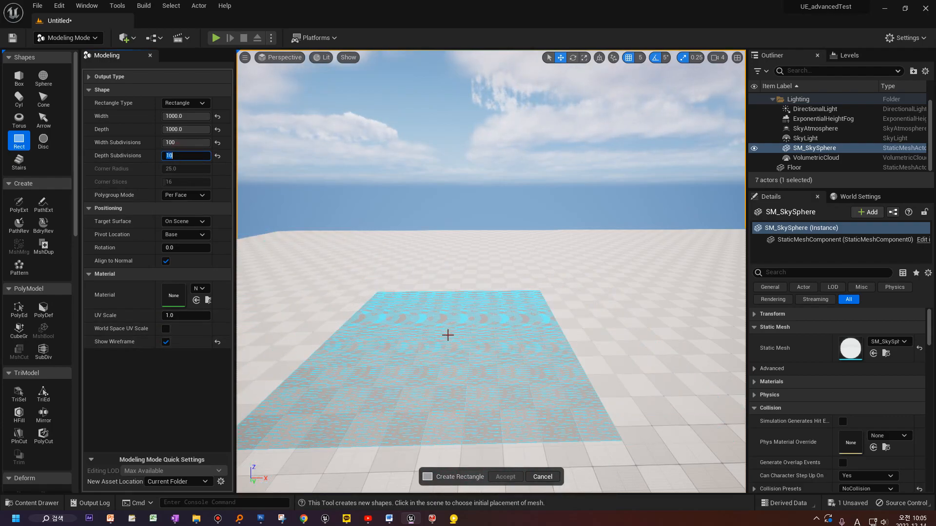
click(185, 143)
text(10)
key(Return)
Step: Reduce the rectangle's width and depth subdivisions to 1 and turn off Show Wireframe
text(1)
key(Tab)
text(1)
click(166, 341)
Step: Try to set the rectangle's Depth Subdivisions and Width Subdivisions to 1000
click(185, 155)
text(1000)
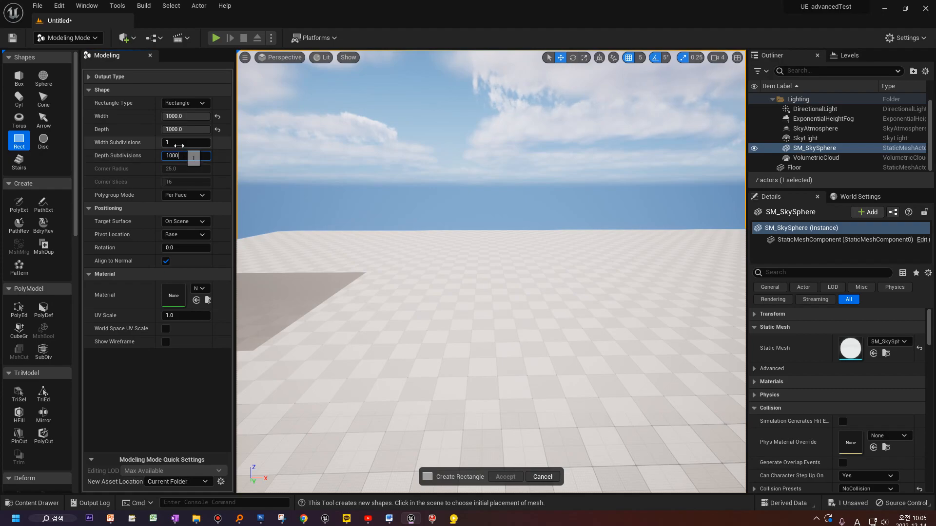
click(179, 143)
text(1000)
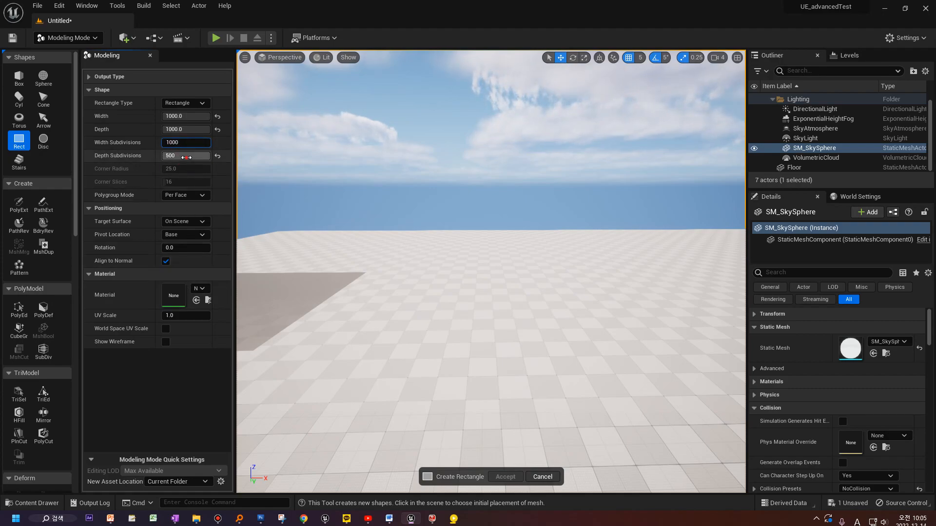
Step: Set the rectangle's width and depth subdivisions to 100 and turn on Show Wireframe
click(186, 156)
text(100)
click(166, 342)
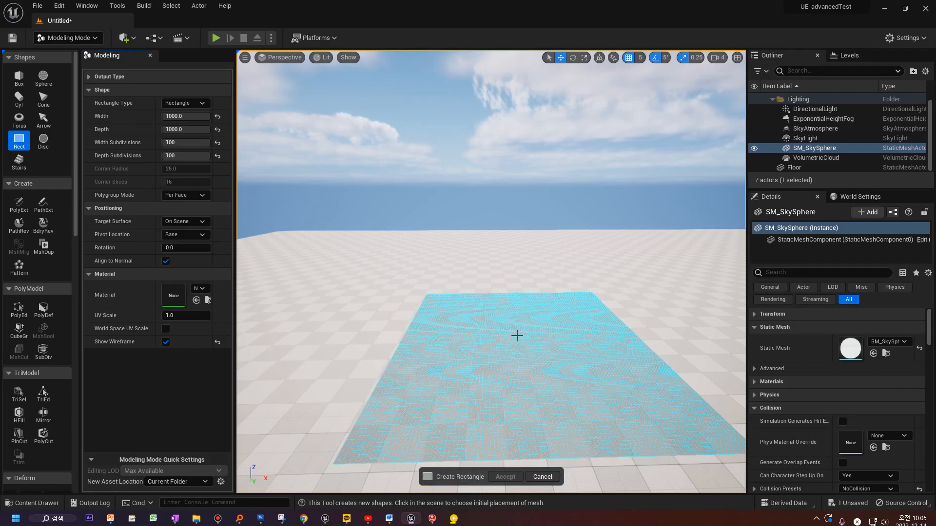
Step: Place the rectangle on the floor, accept it and save the mesh as SM_Ground_01 in VFX/Base/StaticMesh
click(497, 325)
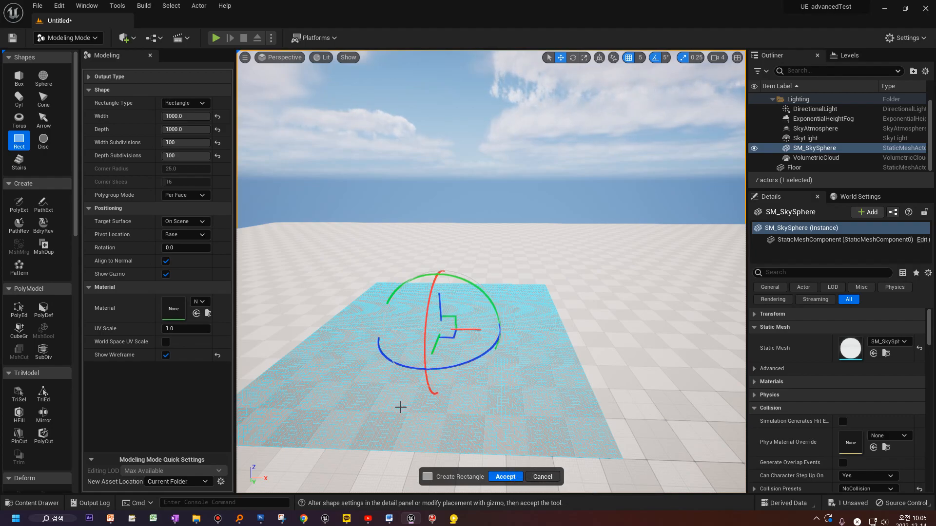
click(505, 477)
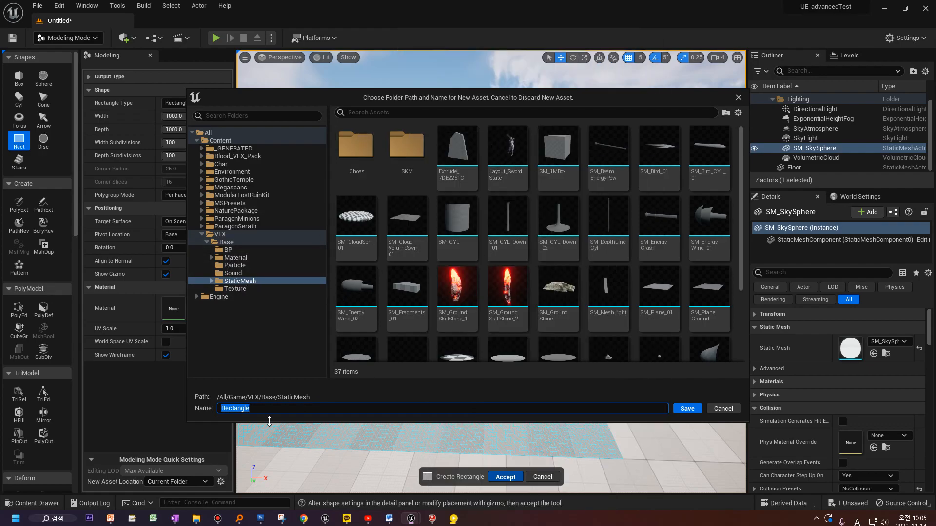
text(SM_Ground_01)
click(688, 409)
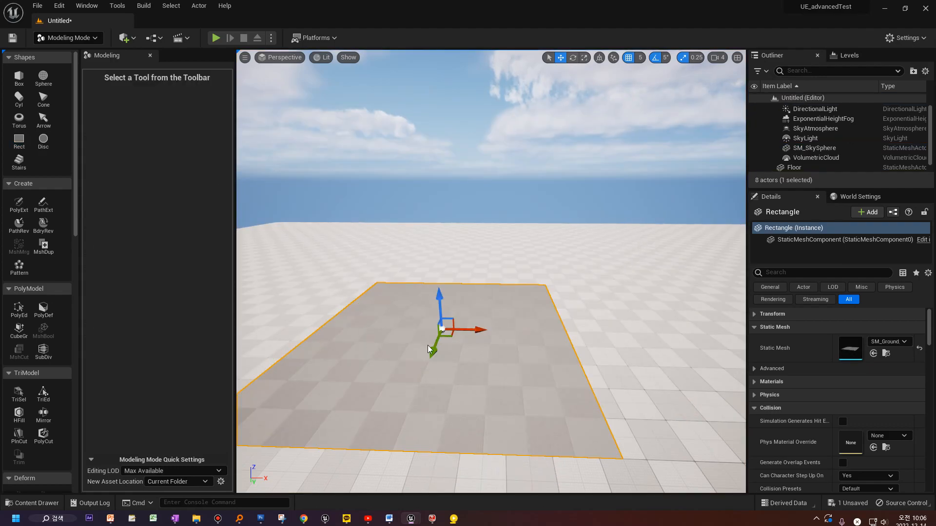
Step: Open the rectangle's SM_Ground_01 mesh in a maximized Static Mesh Editor and view the whole plane from above
right_drag(479, 351, 497, 349)
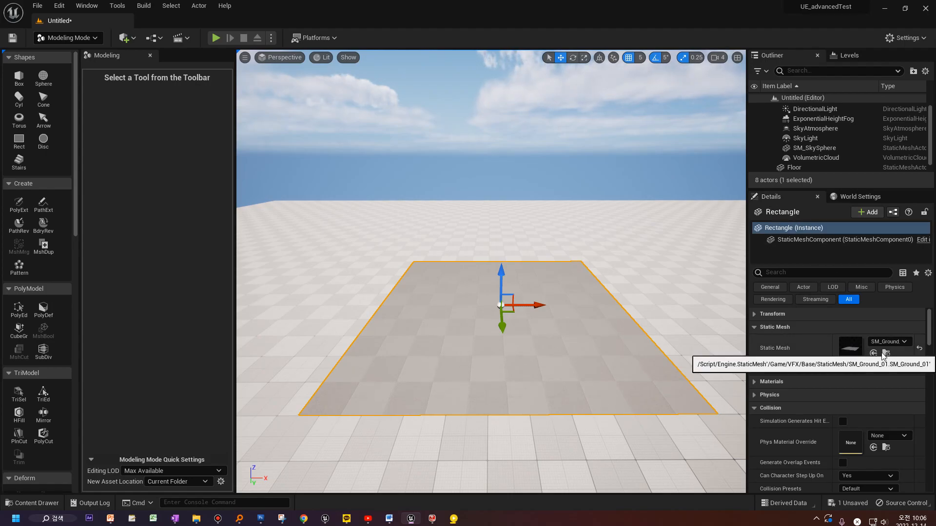
double_click(848, 352)
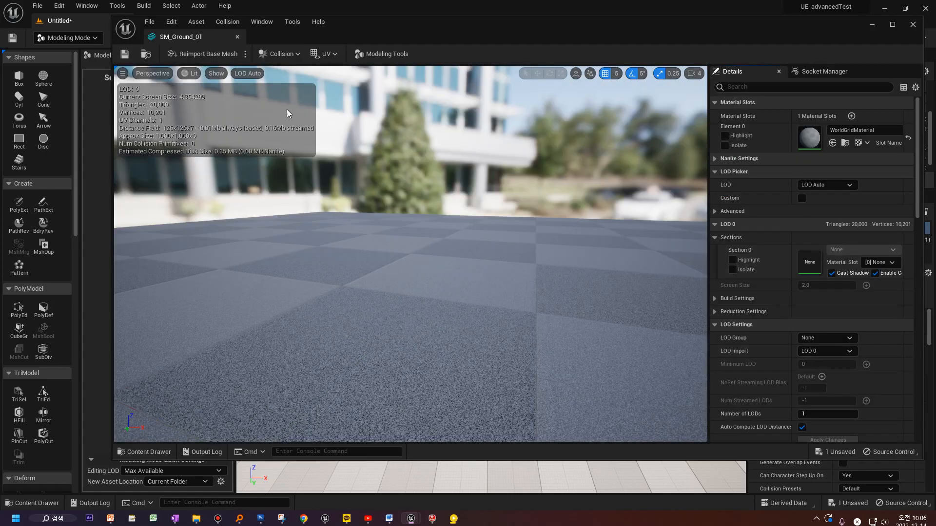
double_click(375, 25)
alt+drag(302, 204, 304, 222)
right_drag(304, 221, 304, 253)
key(s)
key(w)
right_drag(314, 202, 314, 227)
key(s)
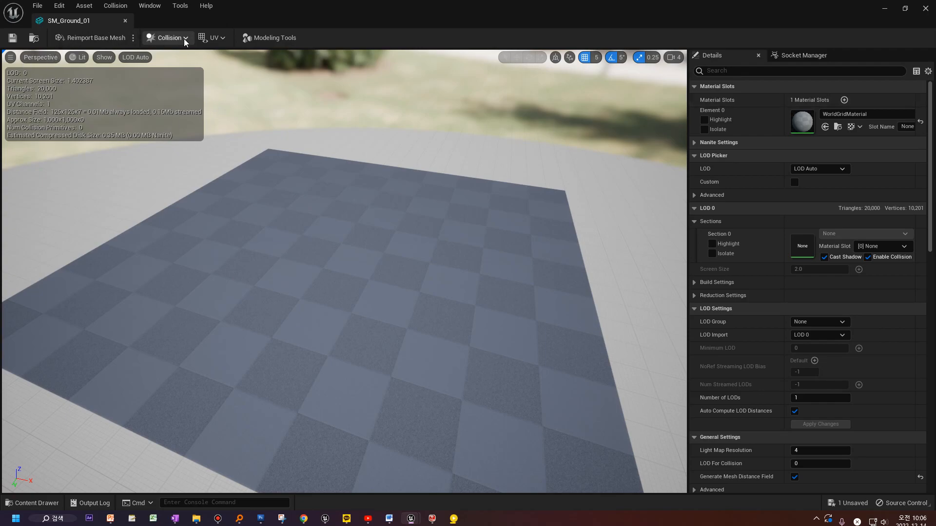
Step: Display SM_Ground_01 in Wireframe view mode, examine its triangle and vertex counts, and close the mesh editor
click(80, 59)
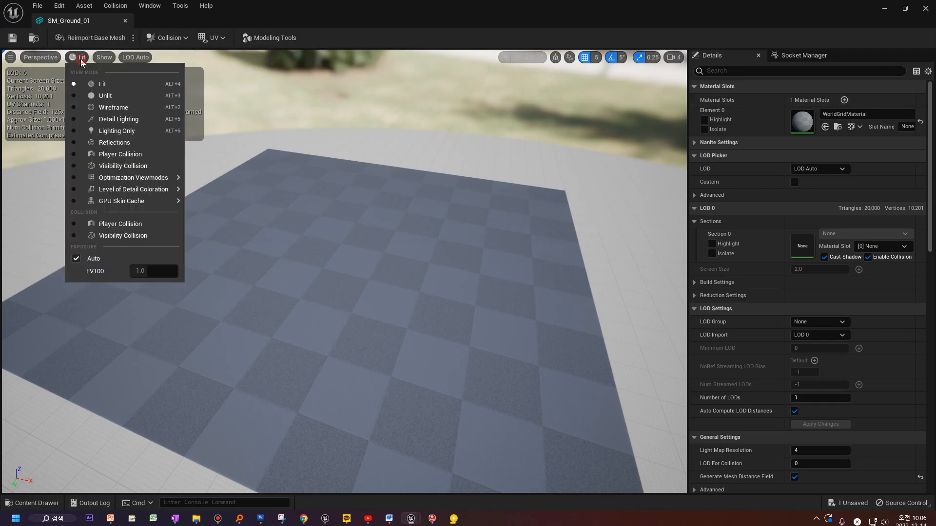
click(99, 107)
mouse_move(389, 284)
mouse_down()
mouse_move(375, 278)
mouse_move(389, 284)
mouse_up()
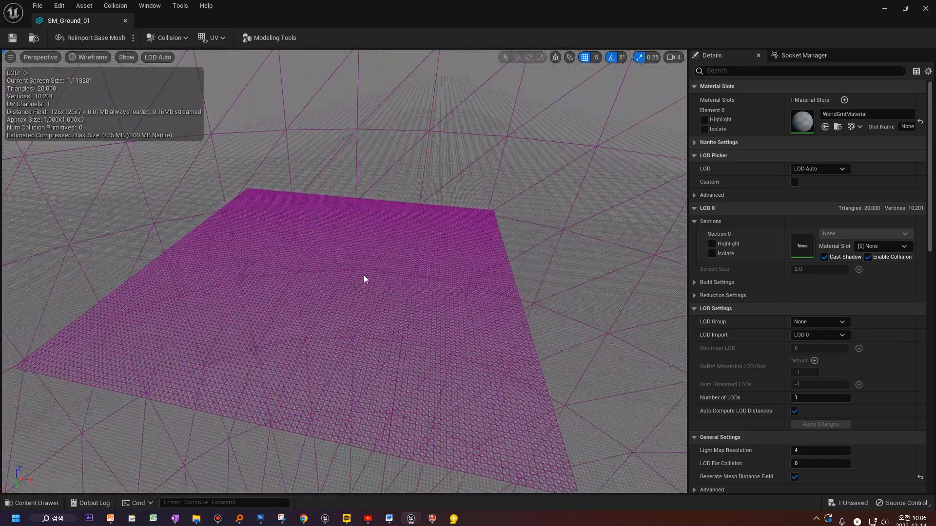
mouse_move(9, 122)
mouse_down()
mouse_move(67, 120)
mouse_move(45, 120)
mouse_move(67, 94)
mouse_move(11, 87)
mouse_move(6, 103)
mouse_up()
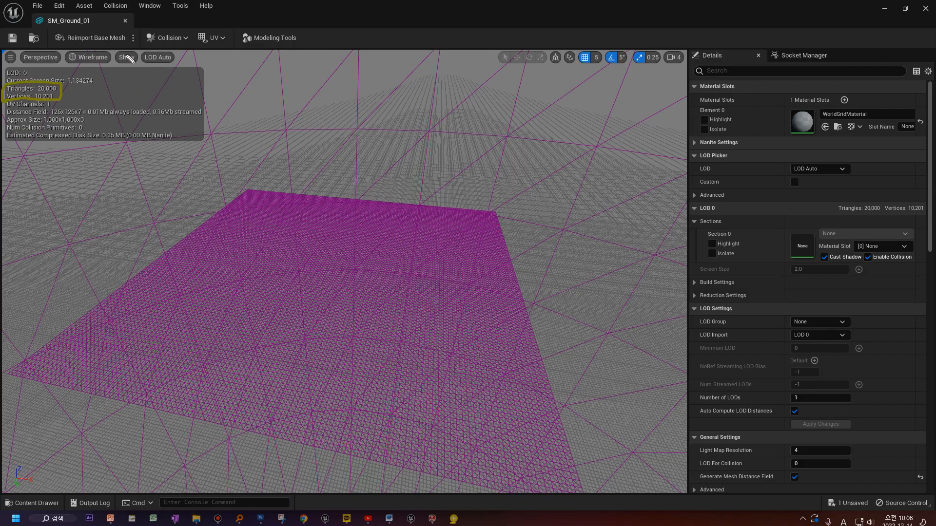
key(Escape)
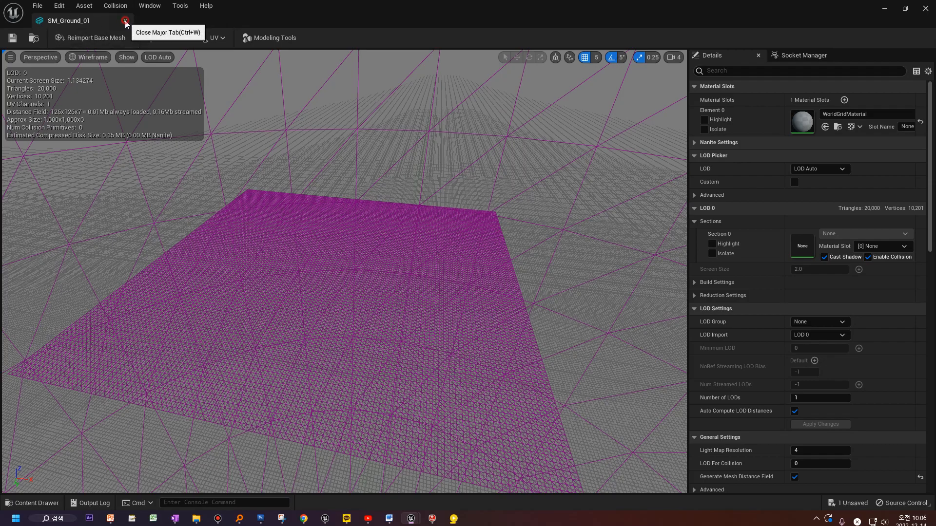
click(125, 21)
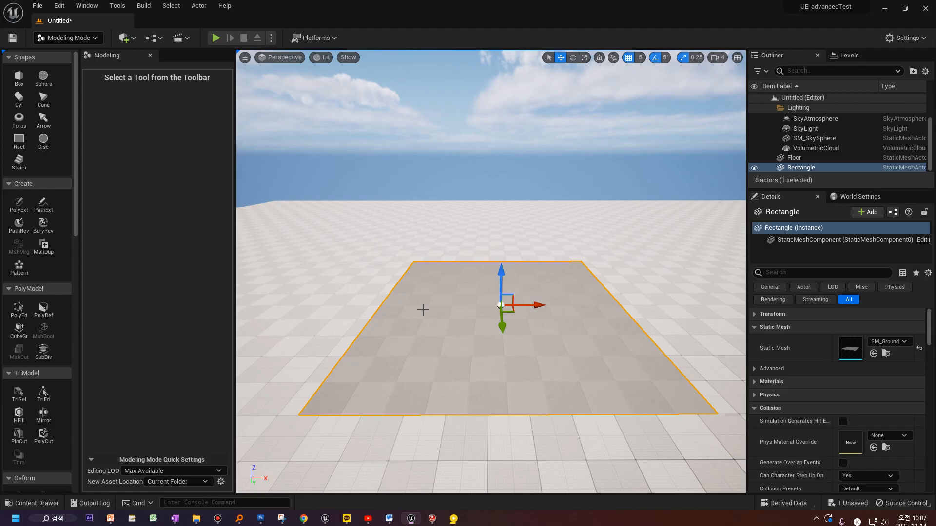
right_drag(371, 293, 293, 293)
alt+drag(426, 292, 487, 296)
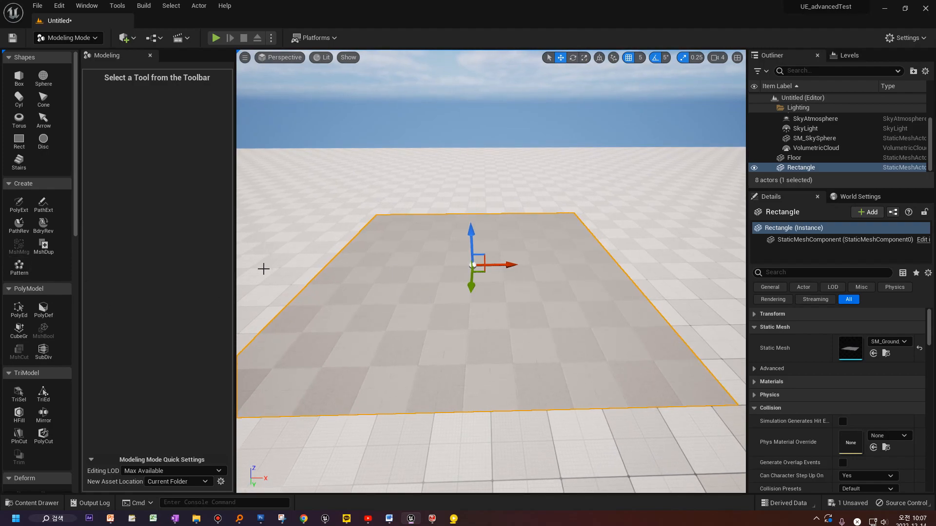
Step: Start the UV Projection tool on the selected rectangle
drag(74, 200, 70, 475)
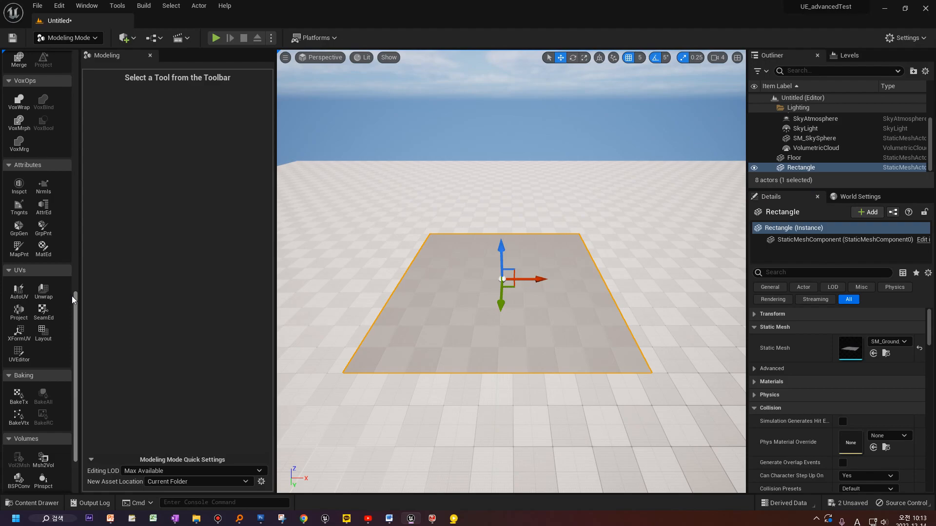
scroll(75, 313, up, 2)
scroll(78, 300, down, 2)
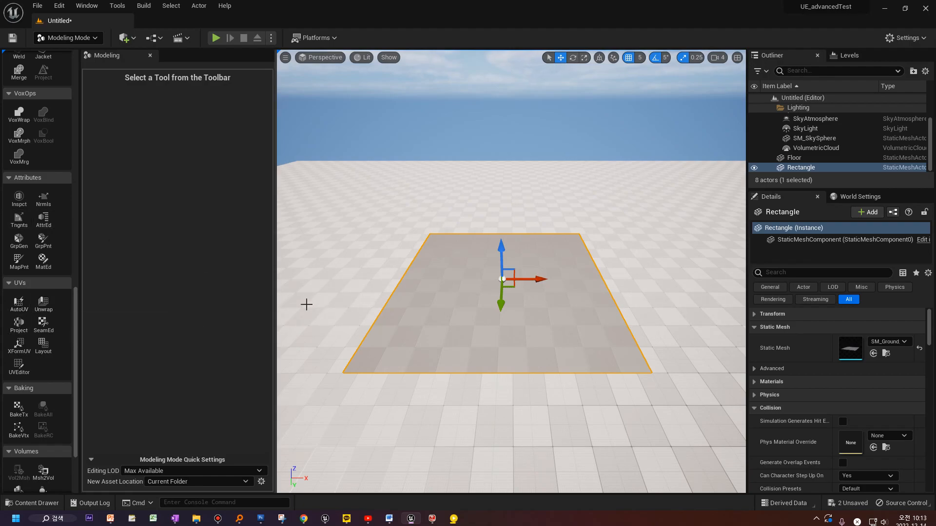
click(18, 323)
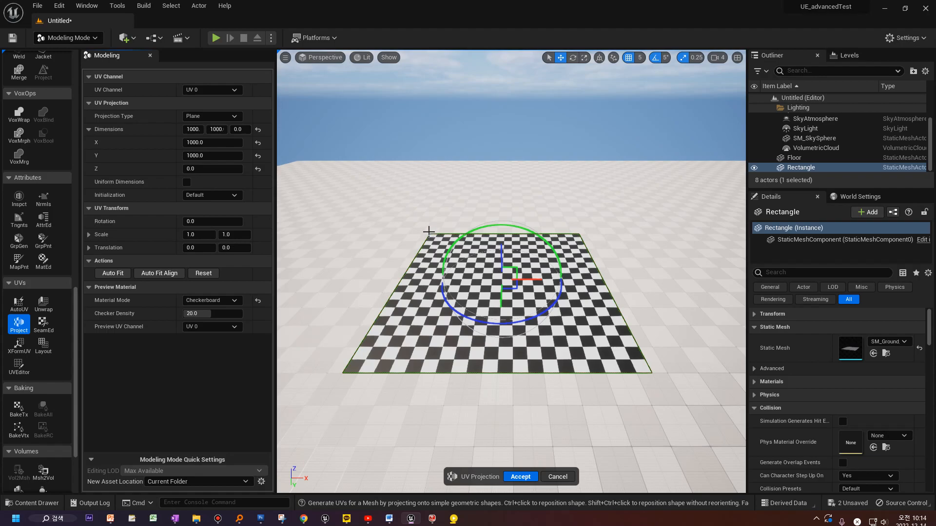
Step: Try the Box and ExpMap projection types on the rectangle and return the projection type to Plane
click(219, 117)
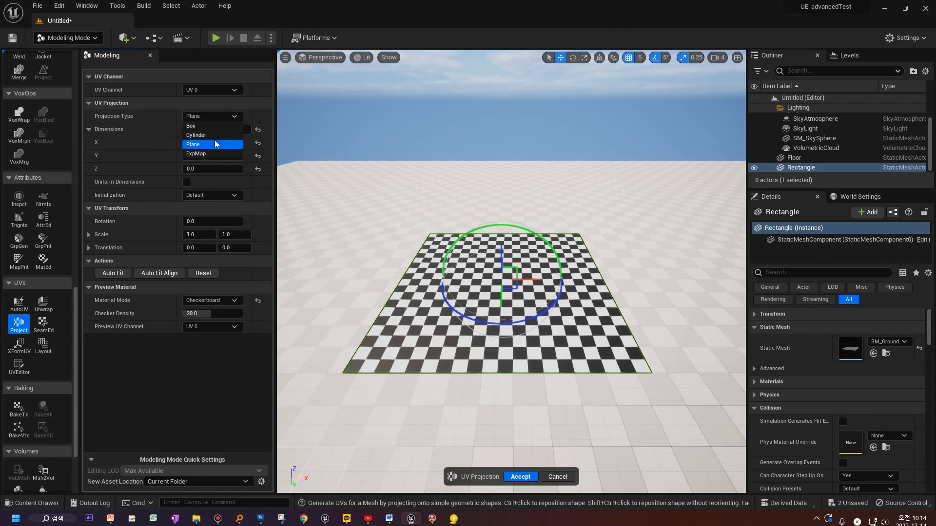
click(190, 125)
drag(441, 150, 358, 260)
mouse_move(364, 318)
mouse_down()
mouse_move(359, 375)
mouse_move(639, 378)
mouse_move(653, 257)
mouse_move(341, 263)
mouse_up()
mouse_move(433, 159)
mouse_down()
mouse_move(560, 149)
mouse_move(655, 249)
mouse_up()
drag(574, 149, 580, 236)
mouse_move(436, 158)
mouse_down()
mouse_move(437, 238)
mouse_move(347, 357)
mouse_up()
mouse_move(436, 229)
mouse_down()
mouse_move(577, 234)
mouse_move(651, 378)
mouse_up()
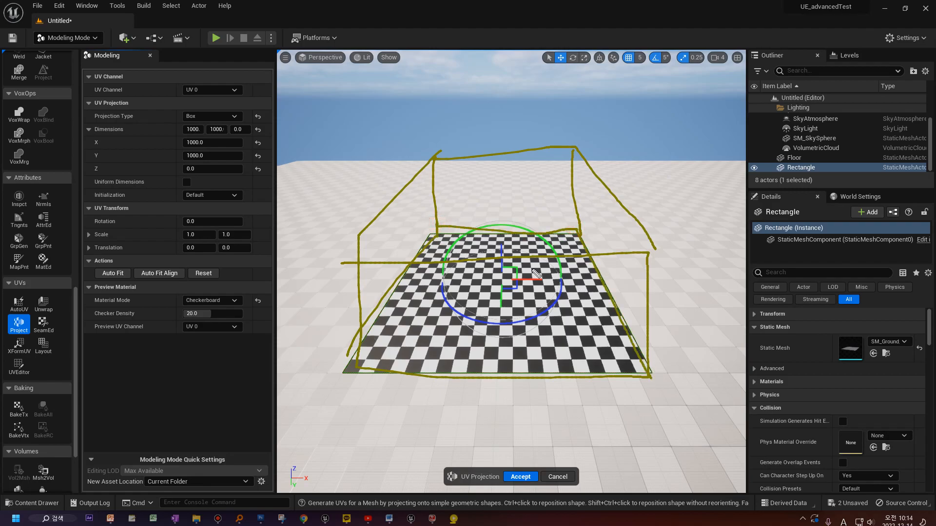
key(Escape)
click(212, 117)
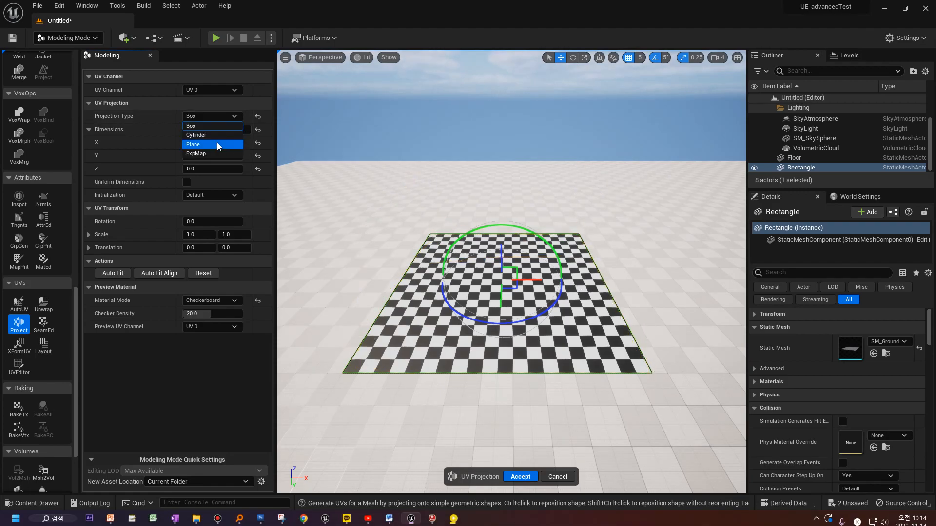
click(216, 145)
click(212, 117)
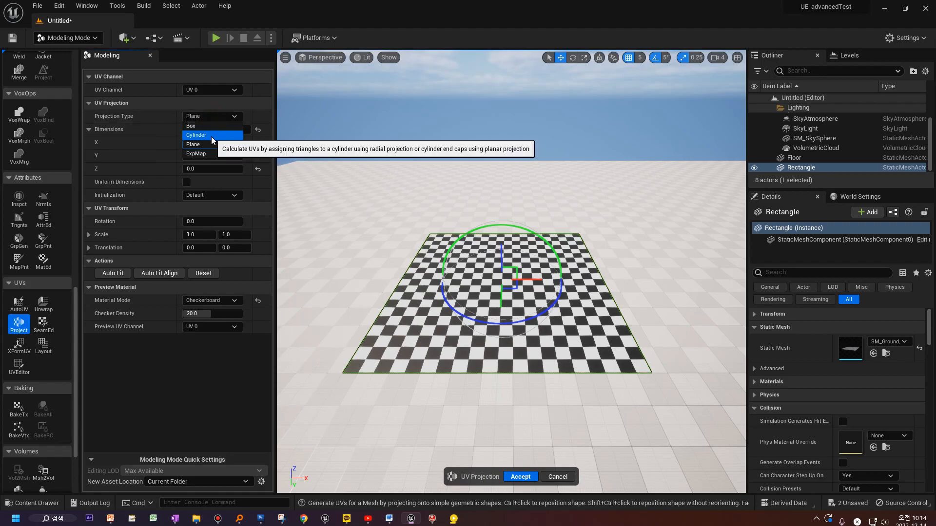
click(209, 154)
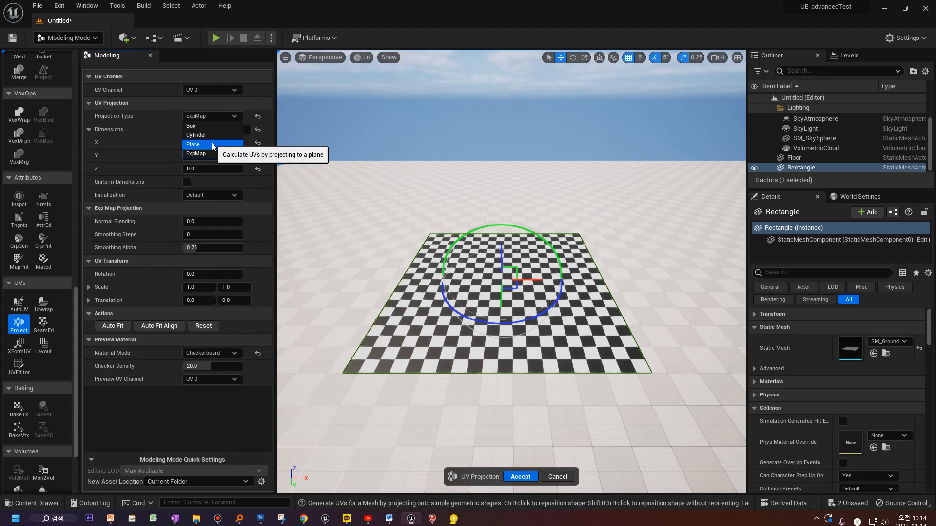
click(213, 145)
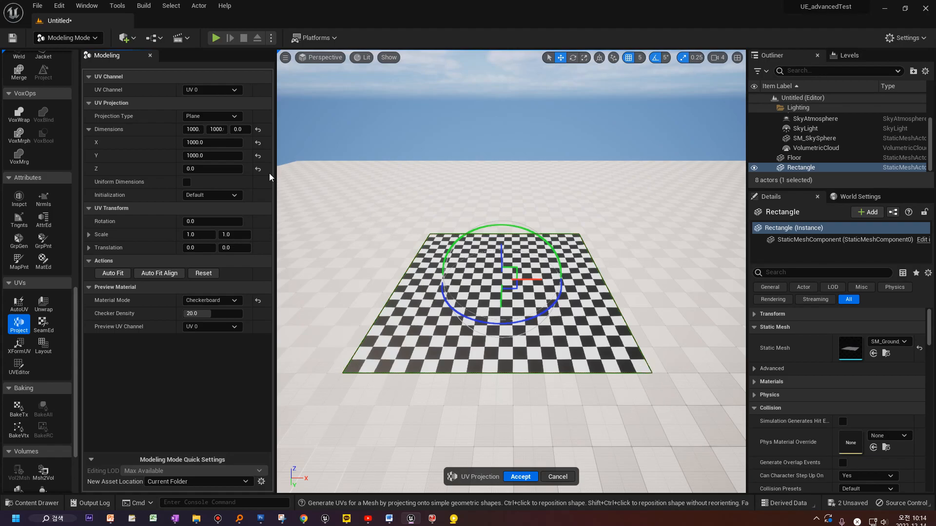
Step: Try smaller X and Y projection dimensions and set both back to 1000
drag(212, 143, 199, 142)
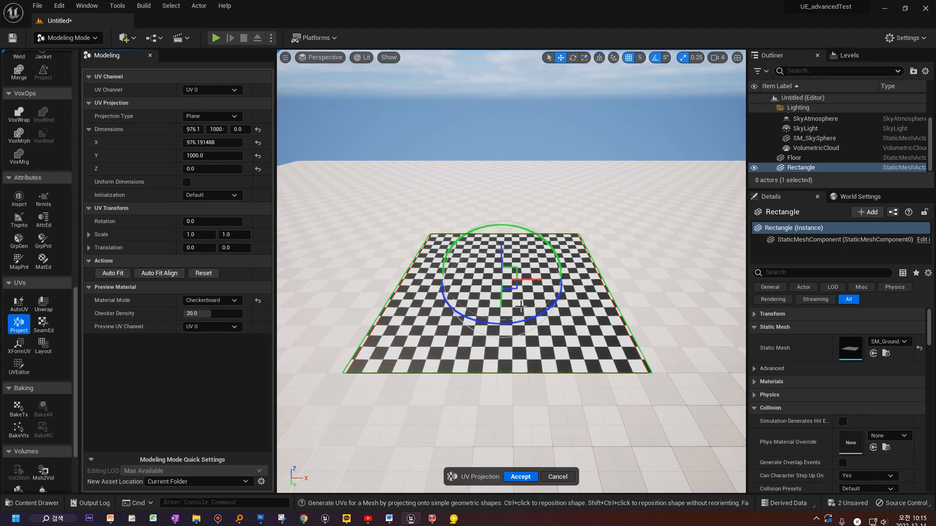
drag(209, 143, 180, 160)
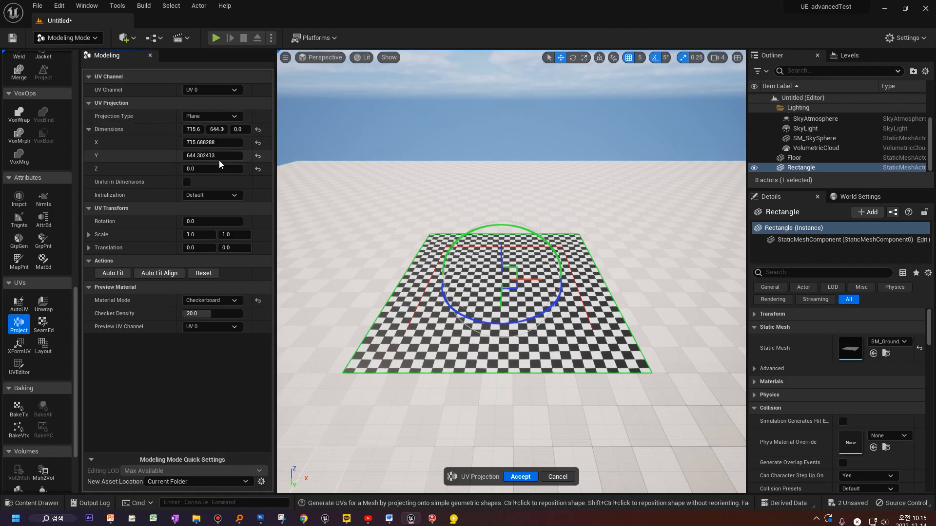
mouse_move(215, 145)
mouse_down()
mouse_move(236, 145)
mouse_move(206, 157)
mouse_up()
click(205, 142)
text(1000)
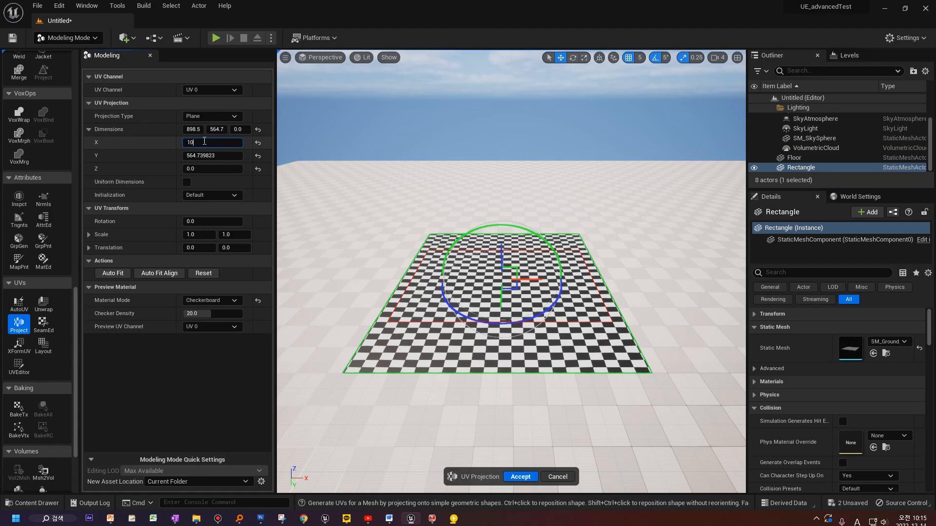
key(Tab)
text(1000)
key(Return)
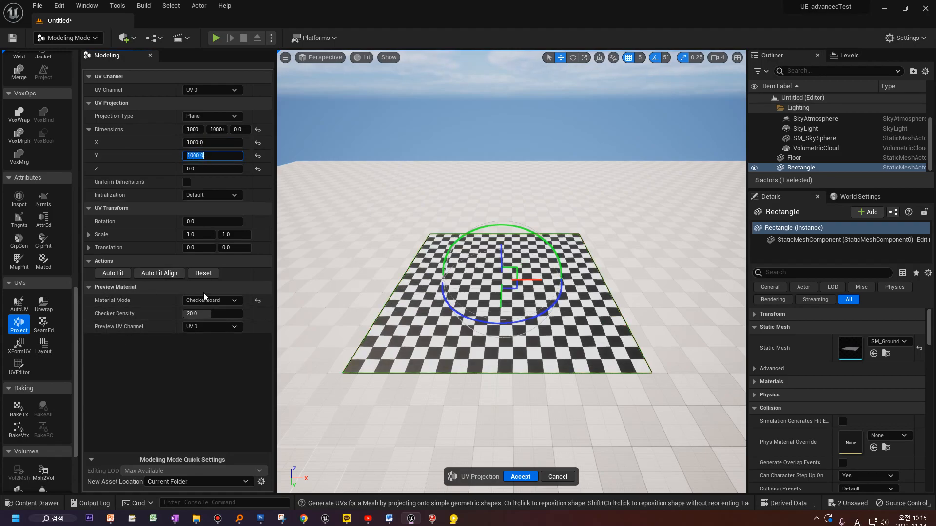
Step: Preview the rectangle with its Original material and return the material mode to Checkerboard
click(227, 301)
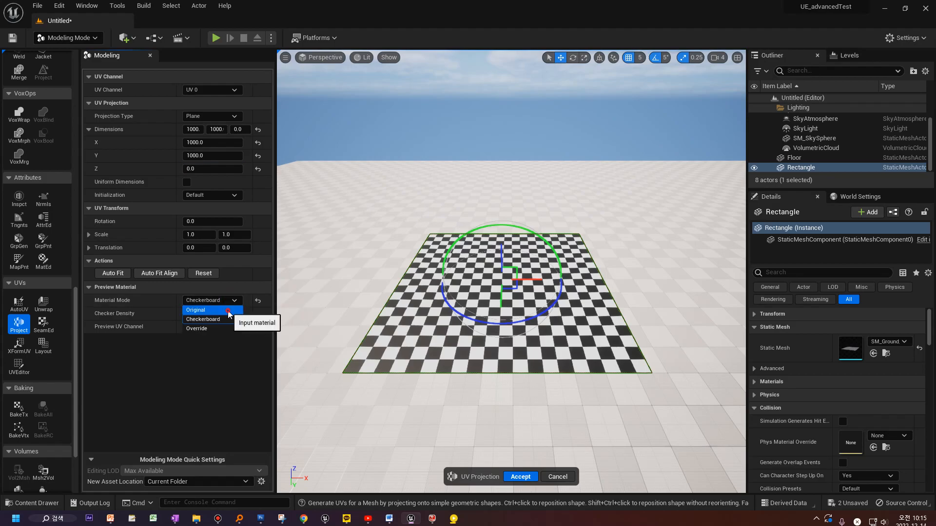
click(228, 311)
scroll(504, 306, up, 2)
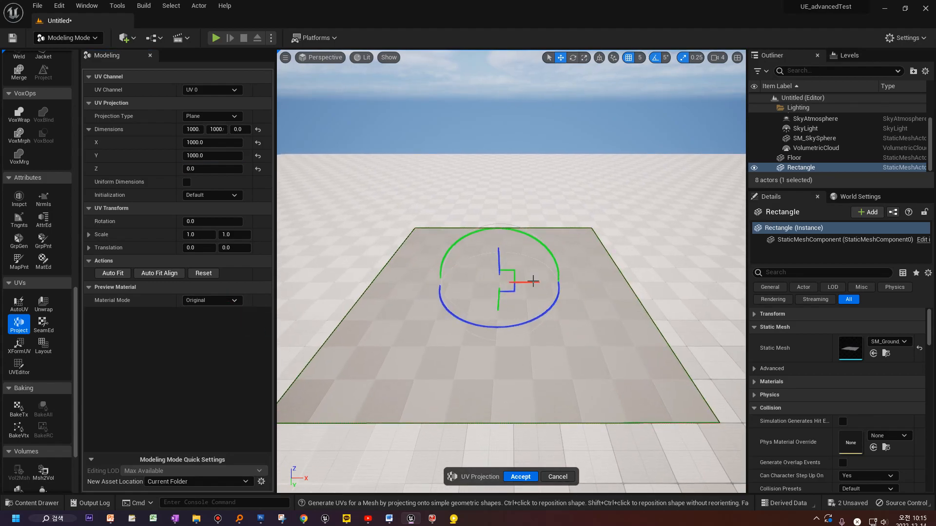
click(213, 300)
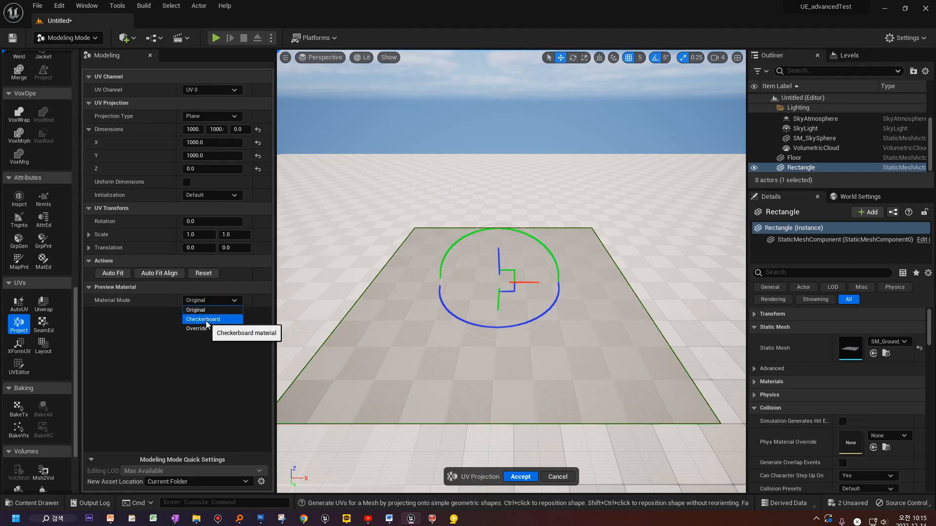
click(206, 320)
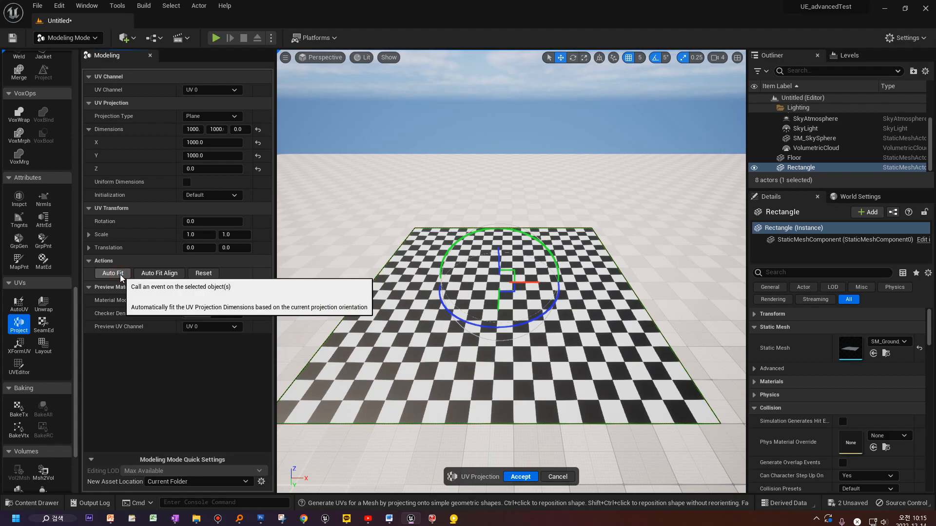
Step: Apply Auto Fit Align to the UV projection, reset it and apply Auto Fit
click(165, 275)
click(200, 275)
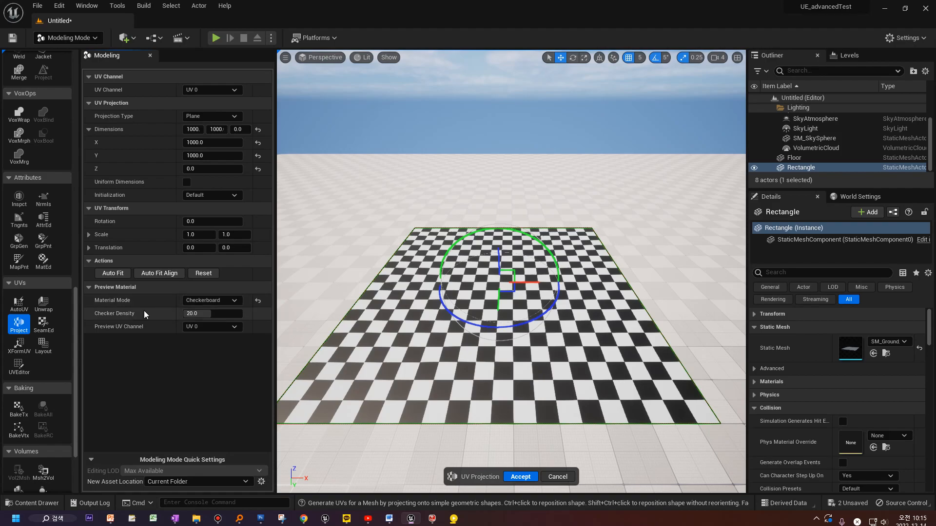
click(112, 273)
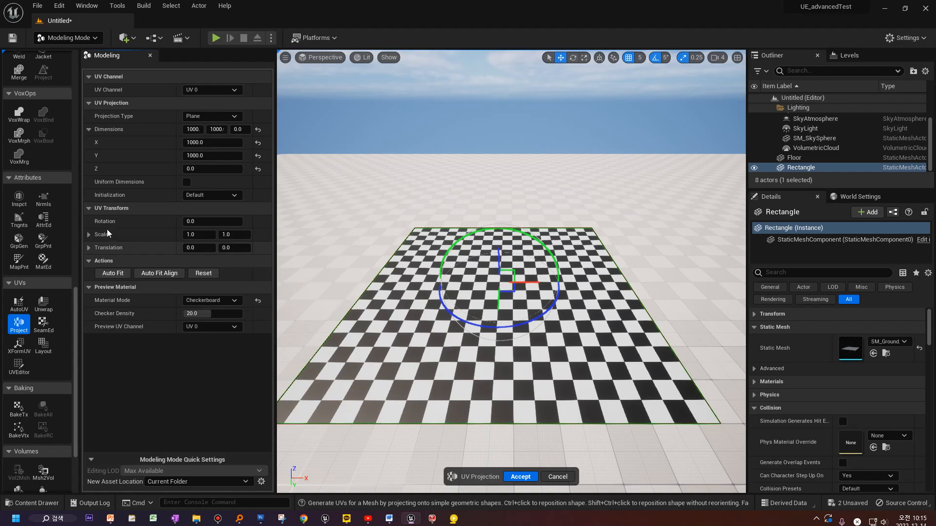
Step: Try a UV rotation of 30 and set the rotation back to 0
click(205, 222)
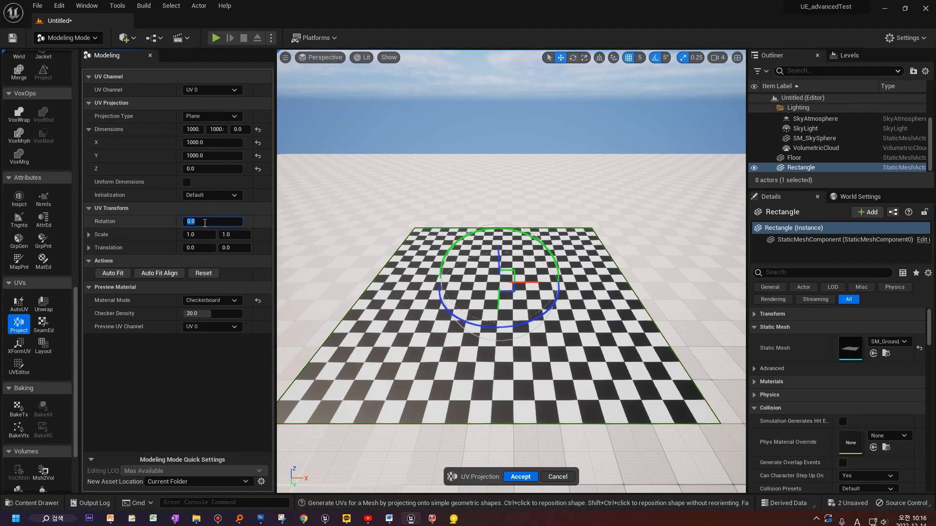
text(30)
key(Return)
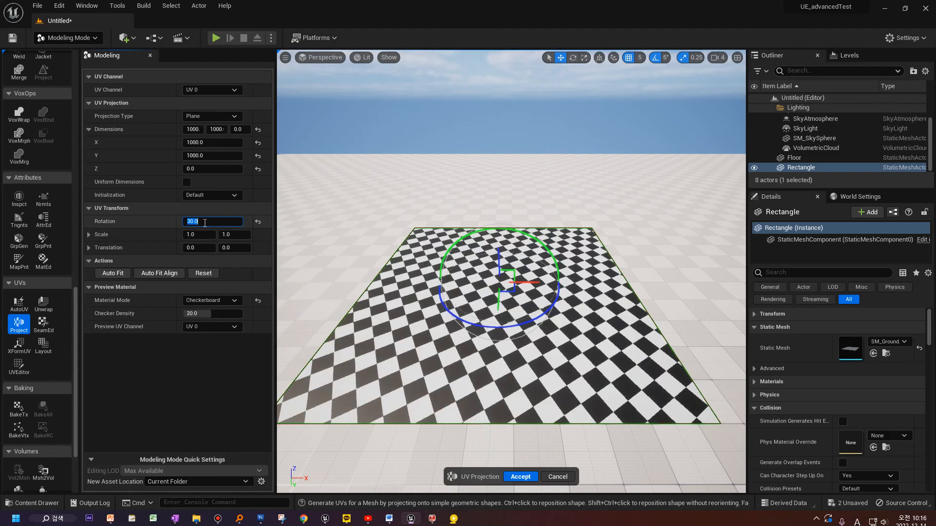
text(0)
key(Return)
key(Return)
text(0)
key(Return)
Step: Try a first-axis UV scale of 2 and a translation of 1, restoring the scale to 1 and translation to 0
key(Tab)
text(2)
key(Return)
text(0)
key(Return)
text(1)
key(Tab)
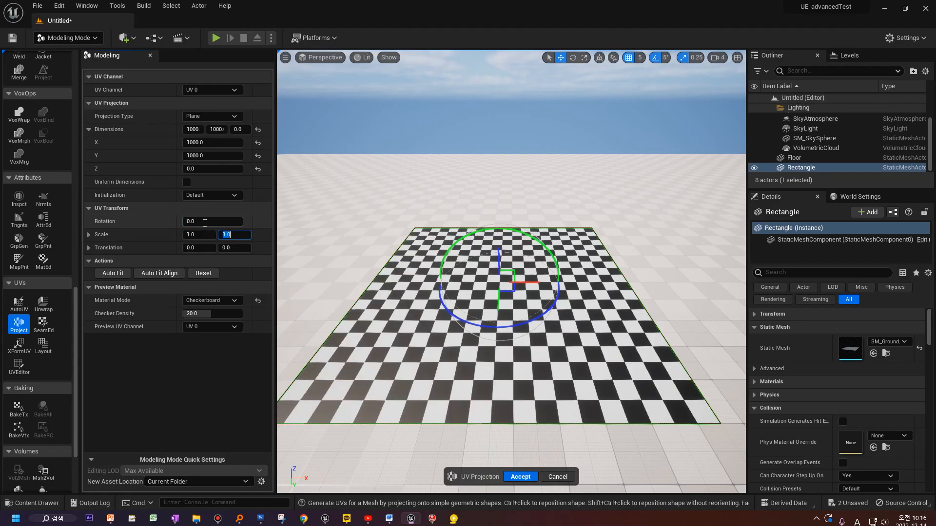
click(203, 247)
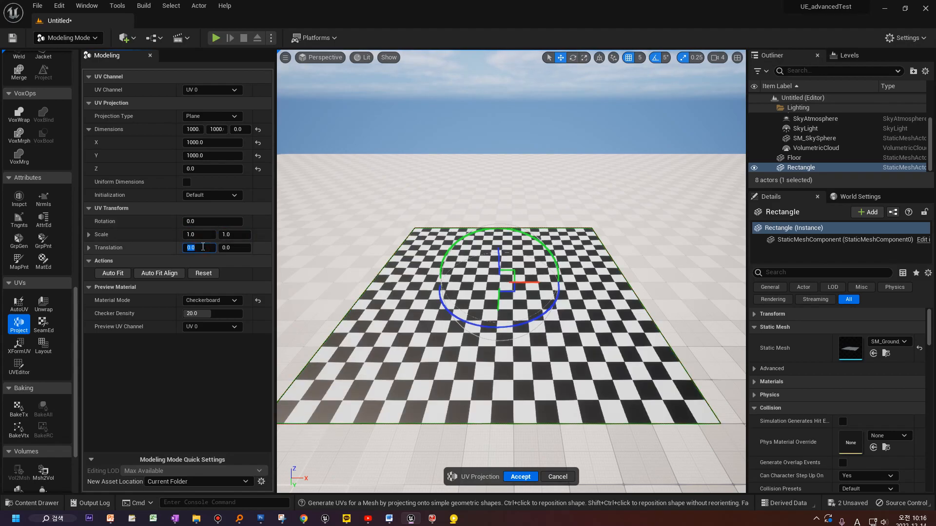
text(1)
key(Return)
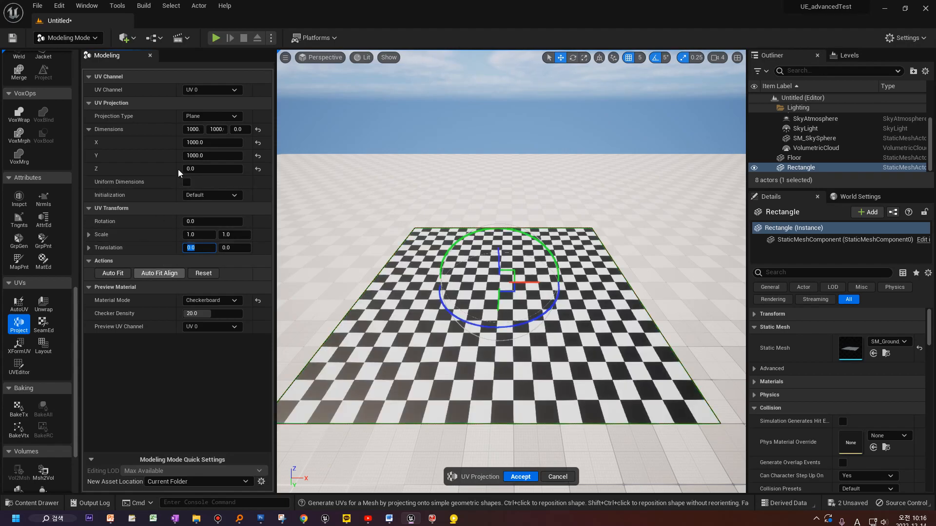
Step: Accept the planar UV projection on the rectangle
click(148, 174)
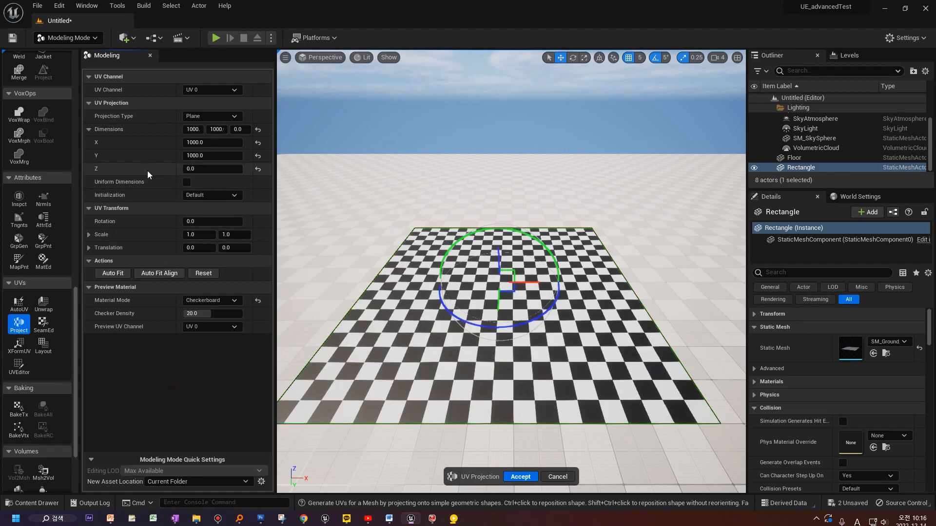
click(521, 477)
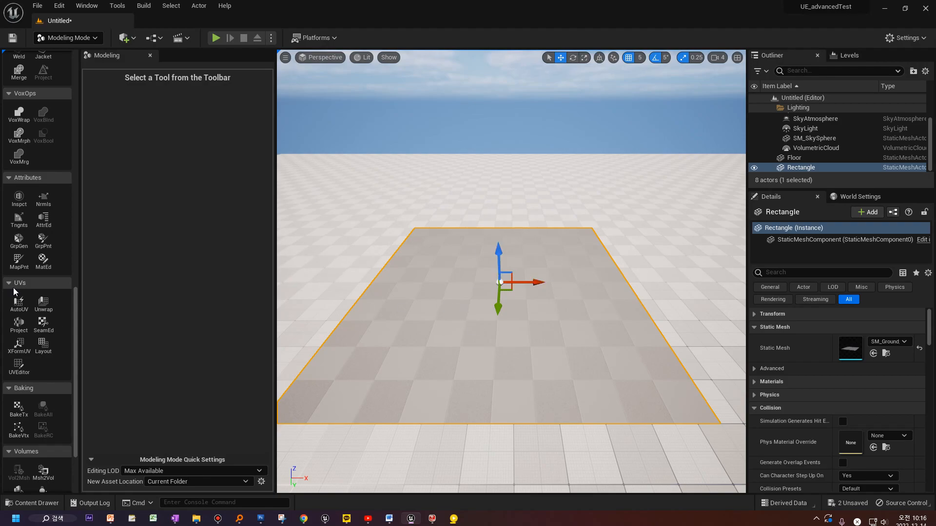
Step: Open the rectangle's mesh in the UV Editor and use the fly camera to view the whole plane in the 3D preview
click(19, 366)
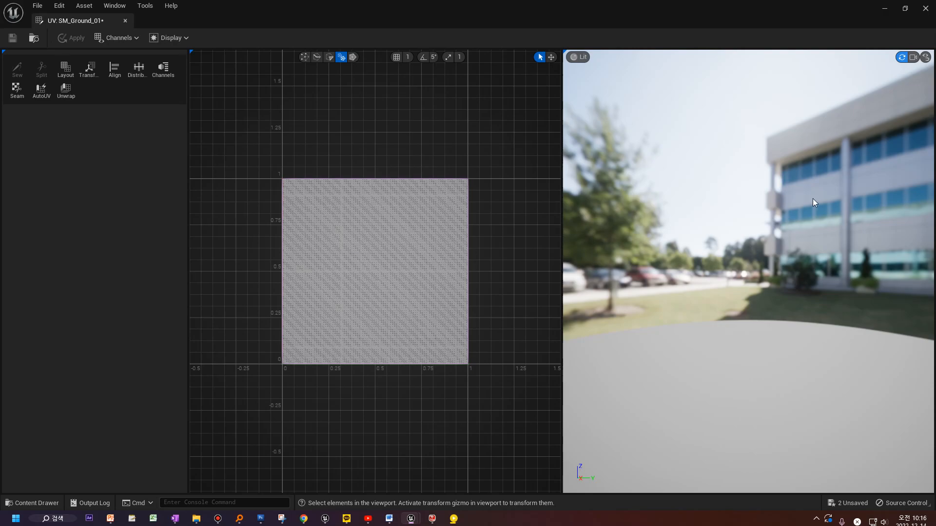
click(913, 57)
key(e)
right_drag(748, 271, 751, 285)
key(w)
key(s)
key(e)
right_drag(819, 195, 823, 213)
key(w)
key(s)
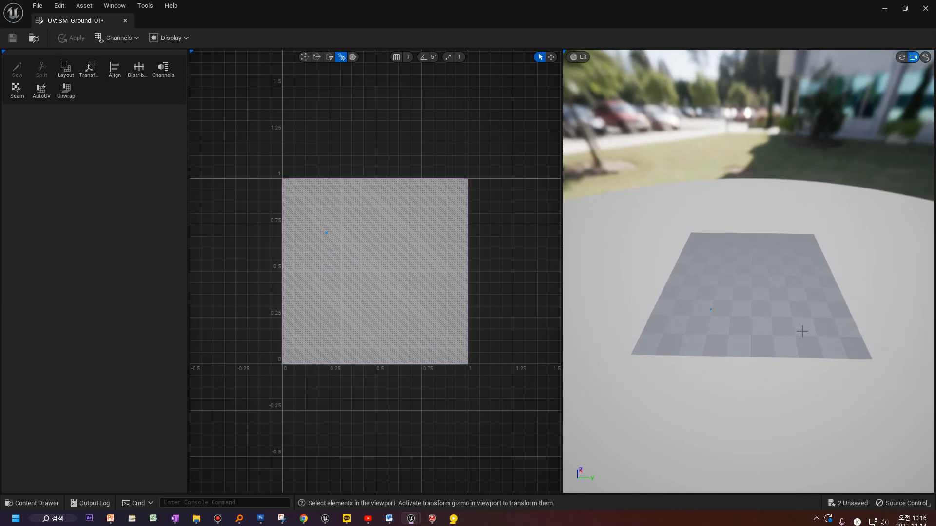
Step: Select the plane's whole UV layout, try moving it with the transform gizmo, undo the move and clear the selection
drag(253, 159, 543, 411)
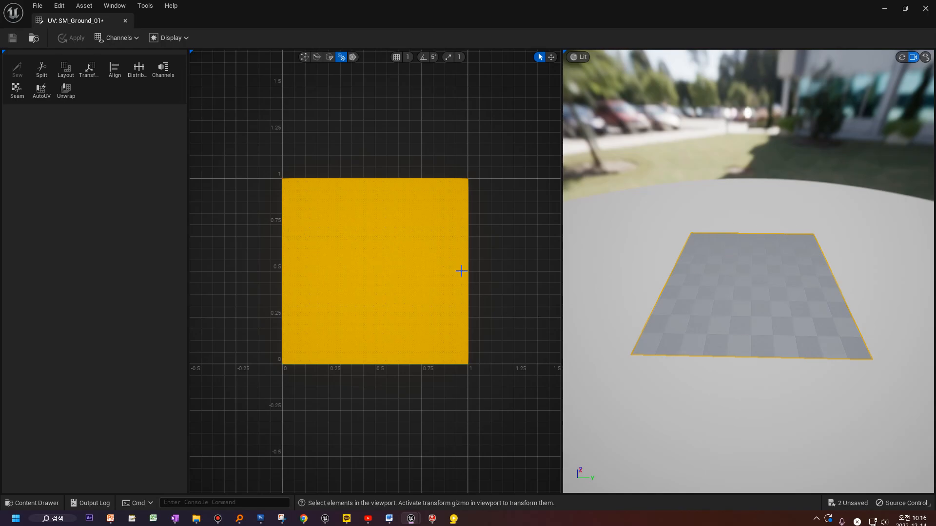
key(w)
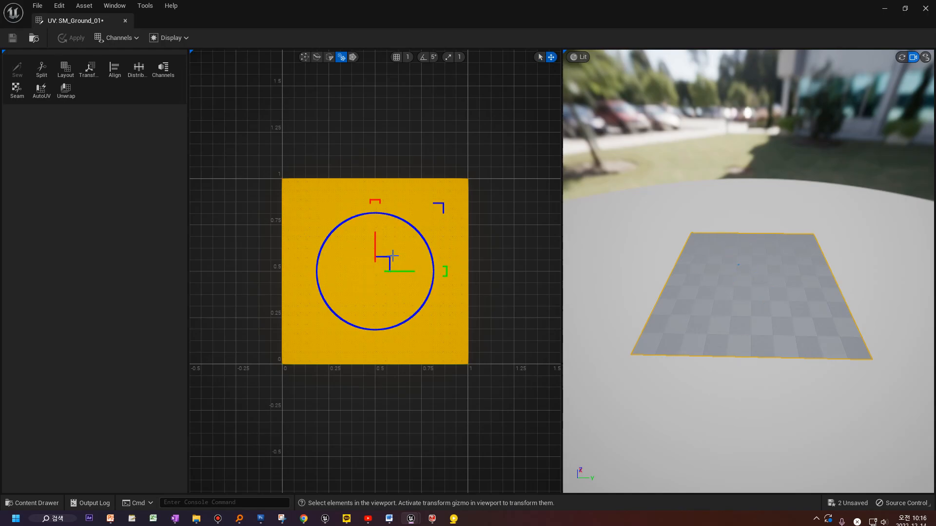
drag(388, 256, 302, 250)
key(ctrl+z)
key(ctrl+z)
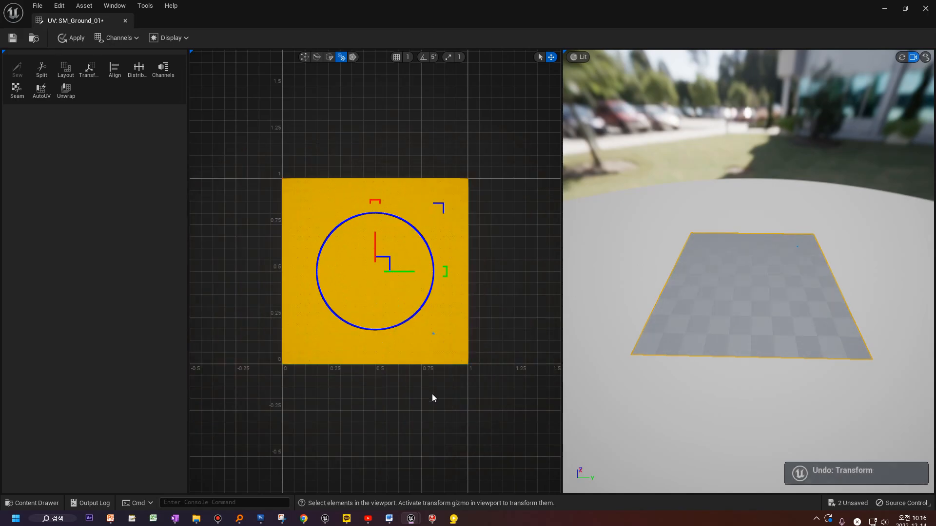
click(433, 399)
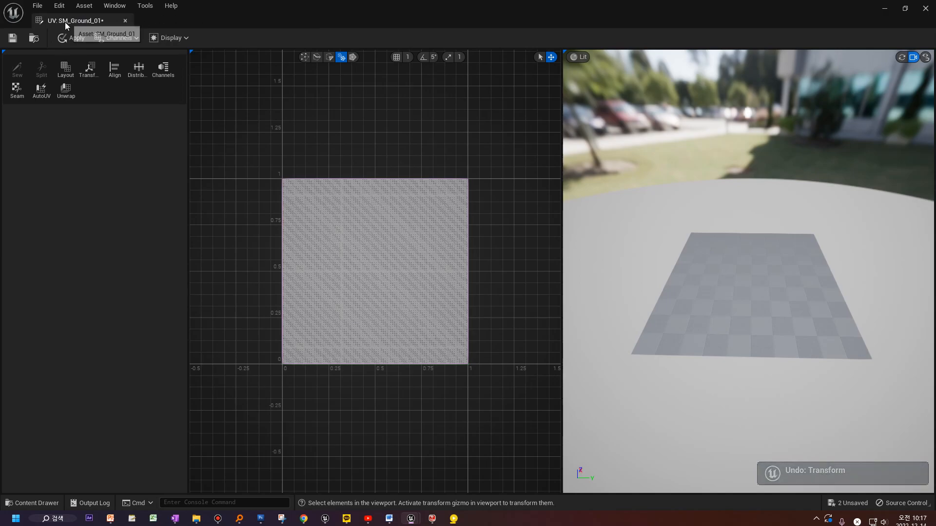
Step: Close the UV Editor for SM_Ground_01 and apply its pending changes
click(126, 21)
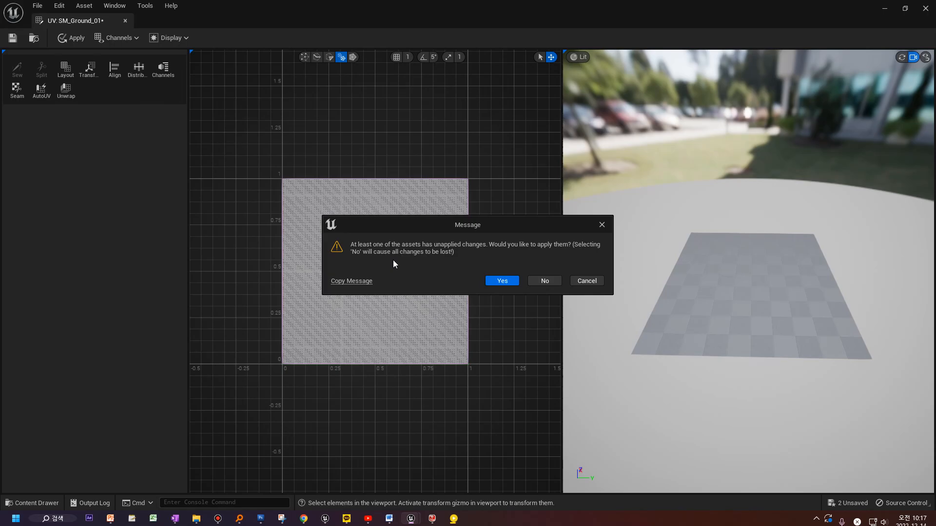
click(502, 281)
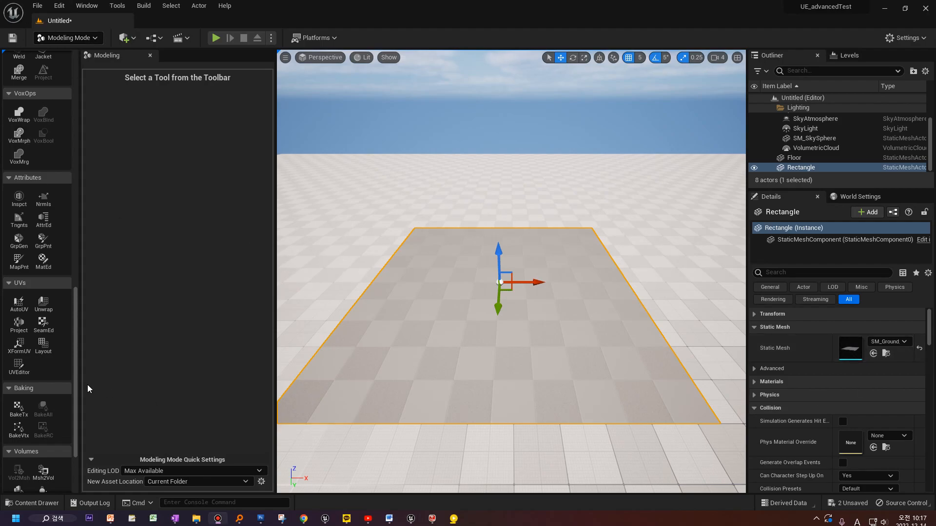
scroll(34, 316, up, 15)
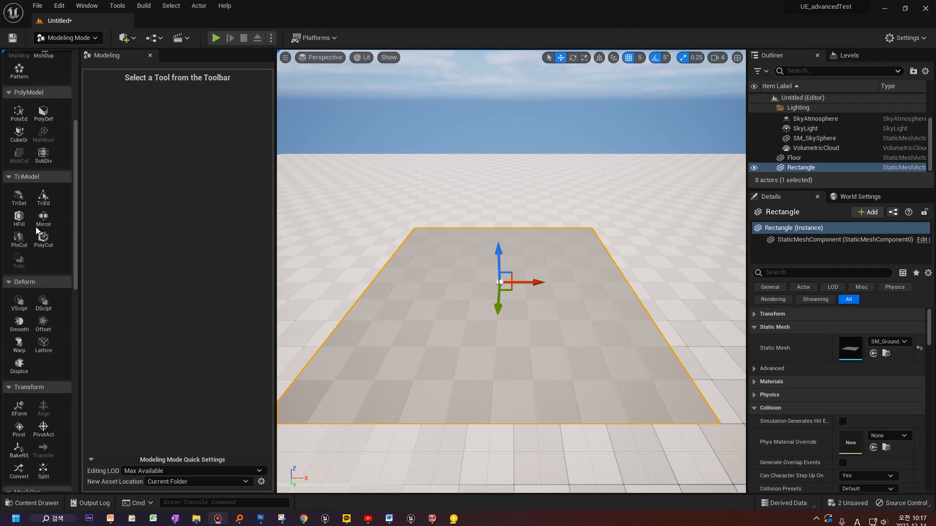
click(19, 140)
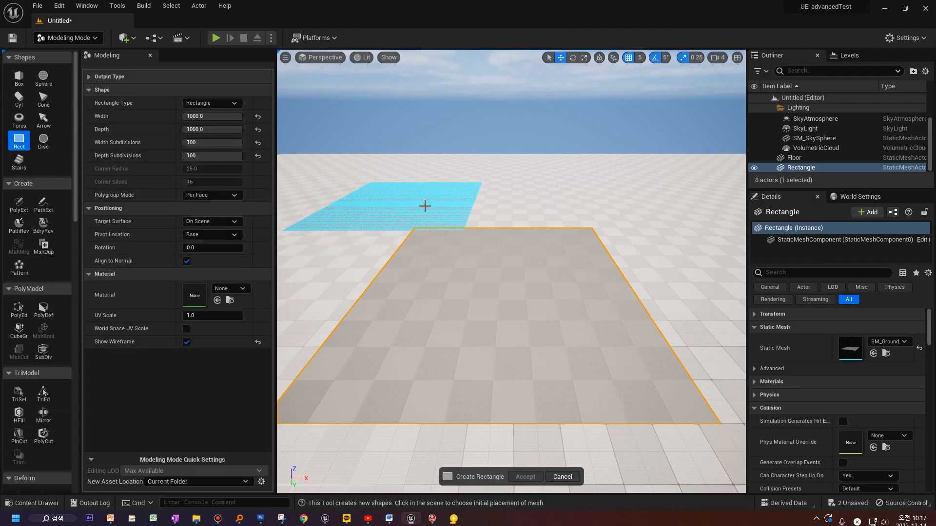
key(Escape)
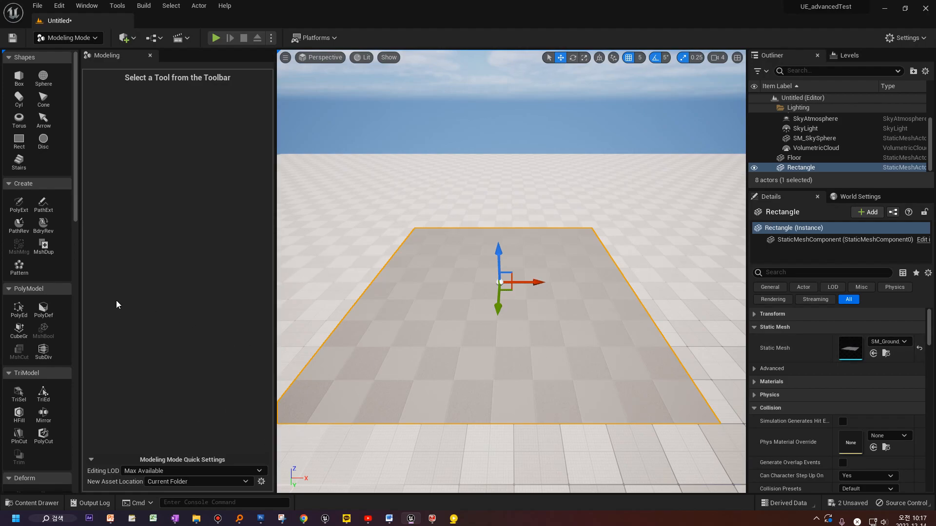
drag(74, 185, 75, 470)
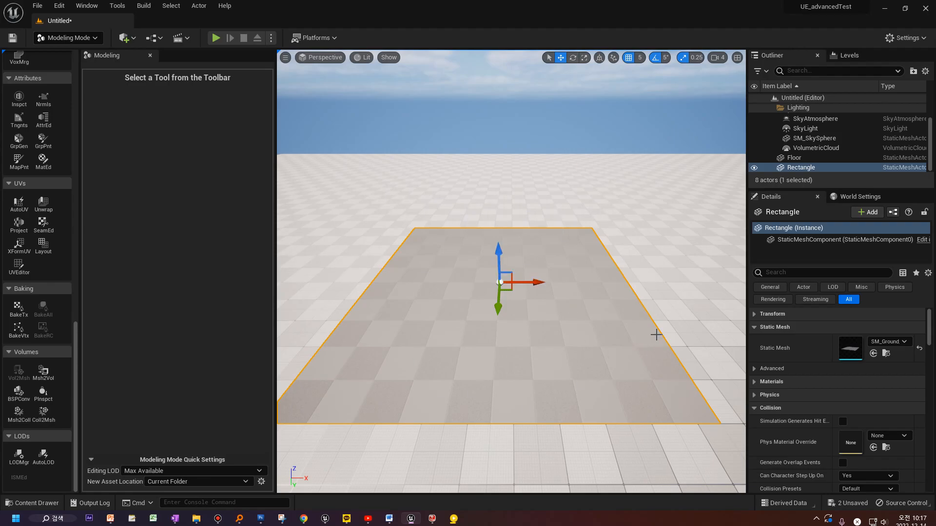
Step: Open the selected rectangle's SM_Ground_01 mesh in the Static Mesh Editor and view the whole plane in its preview
double_click(854, 353)
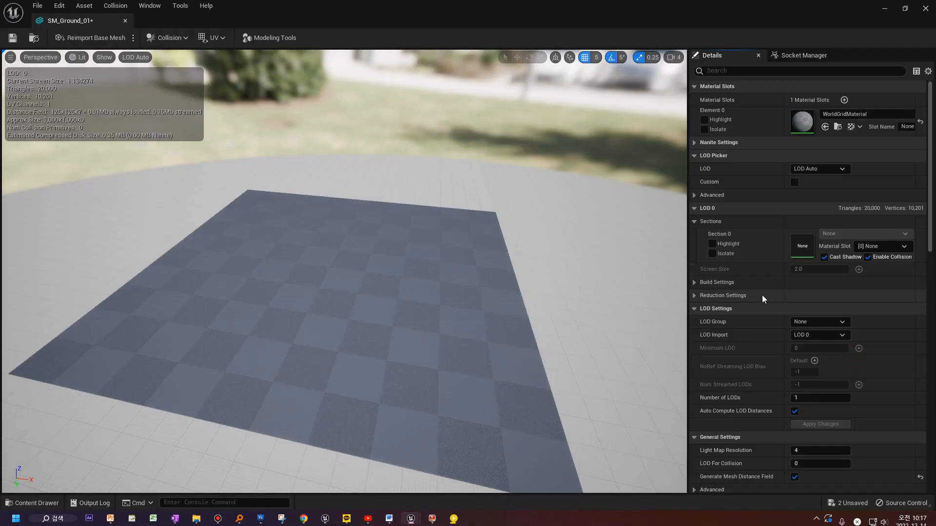
mouse_move(442, 271)
right_down()
mouse_move(417, 294)
mouse_move(390, 296)
mouse_move(439, 276)
right_up()
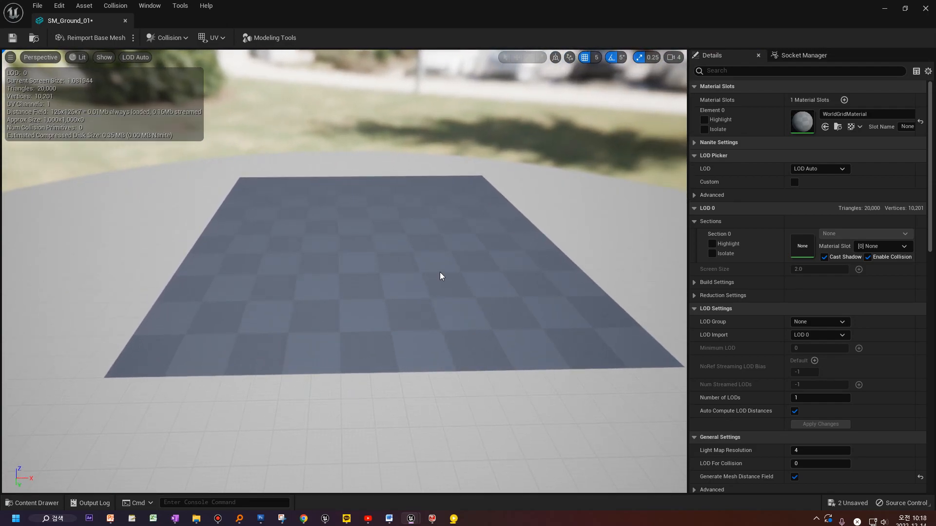
mouse_move(440, 276)
mouse_down()
mouse_move(424, 277)
mouse_move(440, 275)
mouse_up()
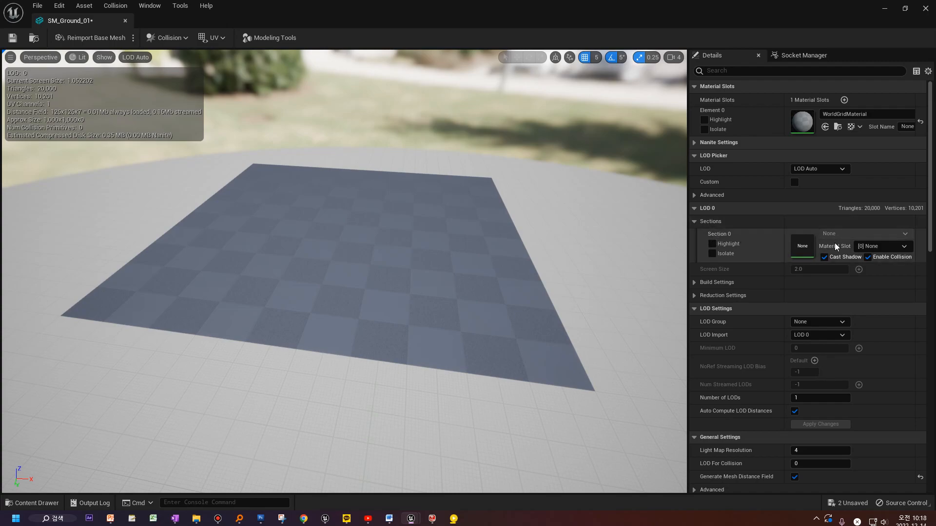
Step: Disable Cast Shadow and Enable Collision for Section 0 of LOD 0, and save and close the SM_Ground_01 mesh
click(825, 258)
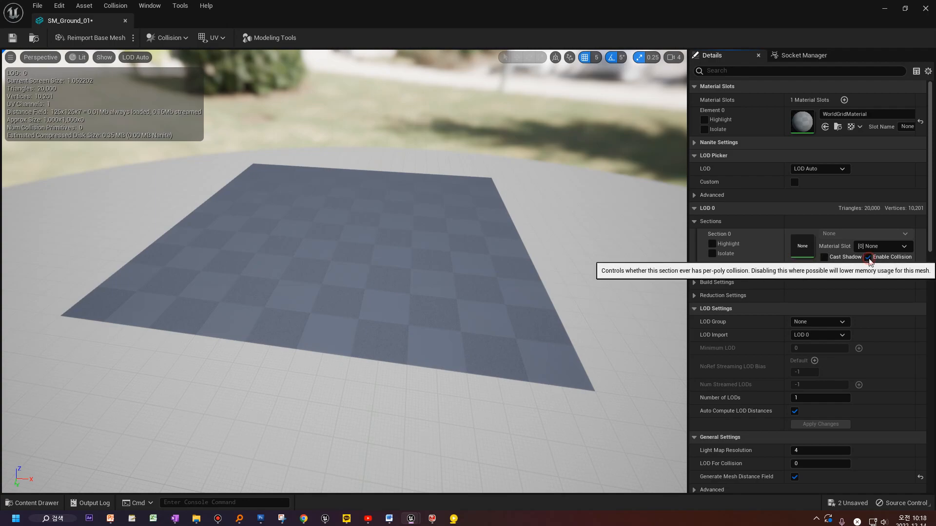
click(868, 257)
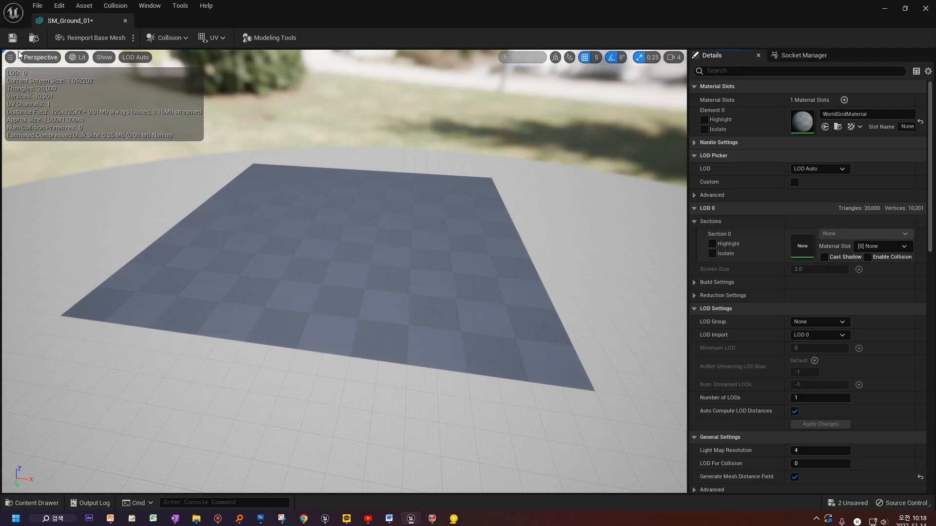
click(13, 38)
click(125, 20)
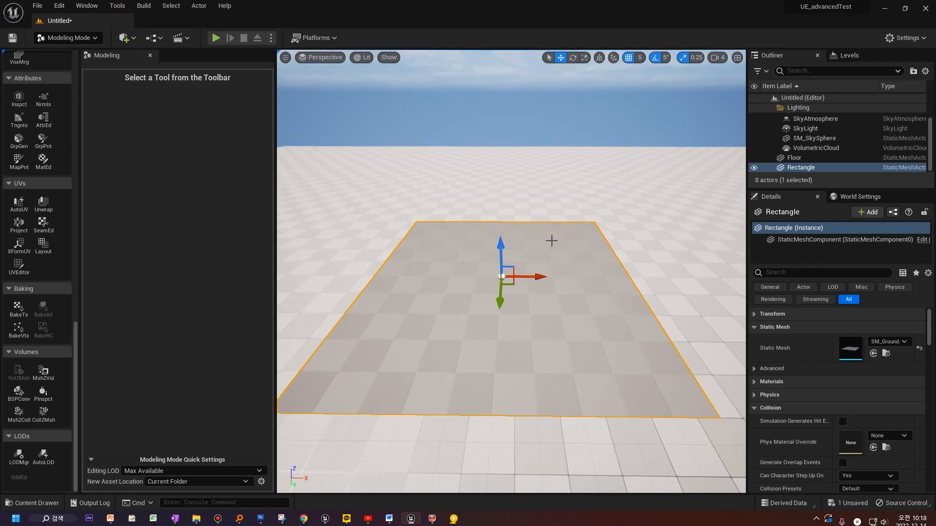
Step: Show the About Unreal Editor information to check the engine version
click(225, 6)
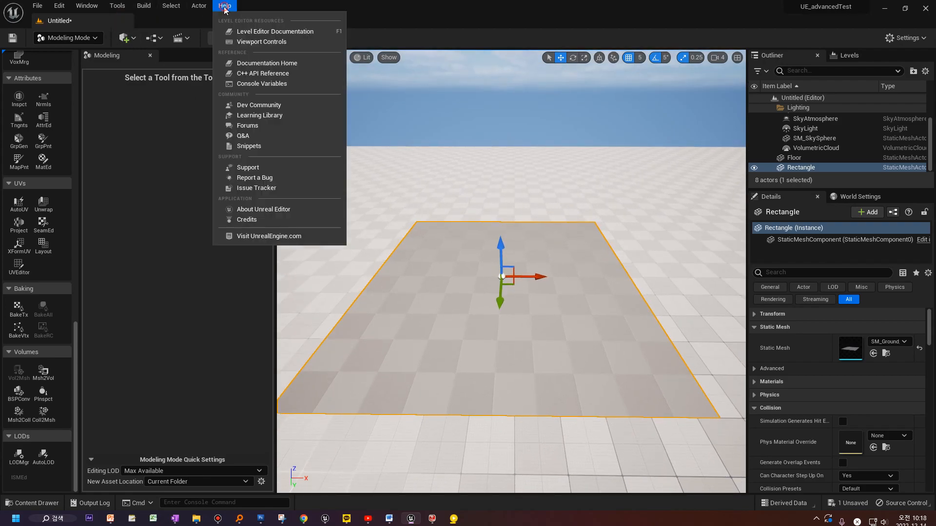
click(256, 210)
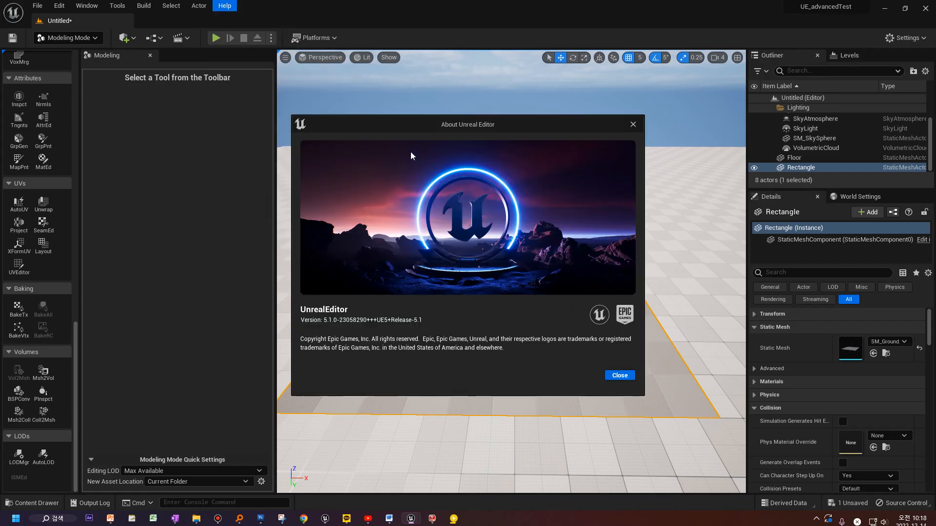